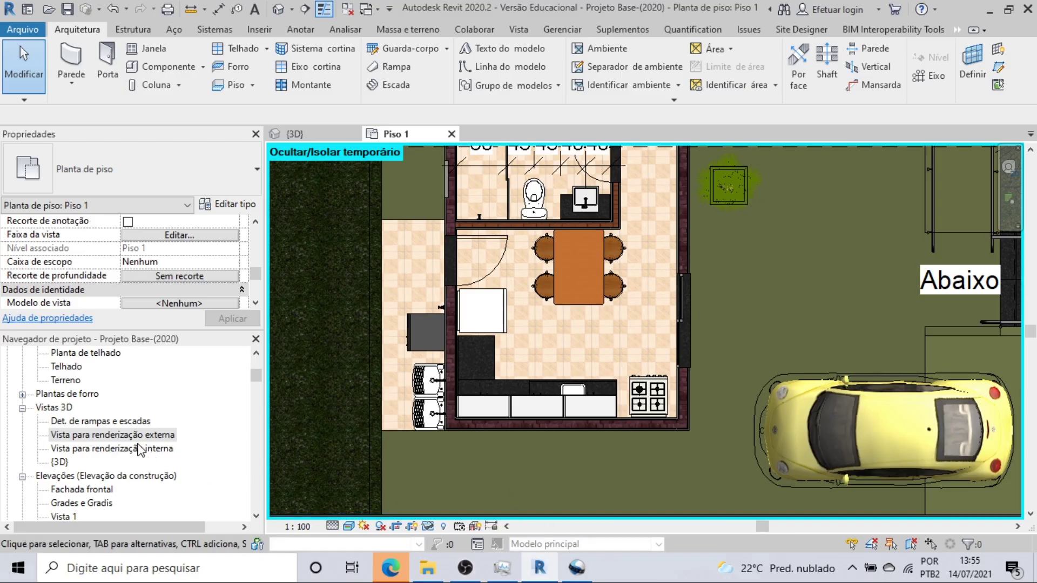
Open the 3D view "Vista para renderização externa" and bring up its rendering settings
{"action": "double_click", "coordinate": [133, 436]}
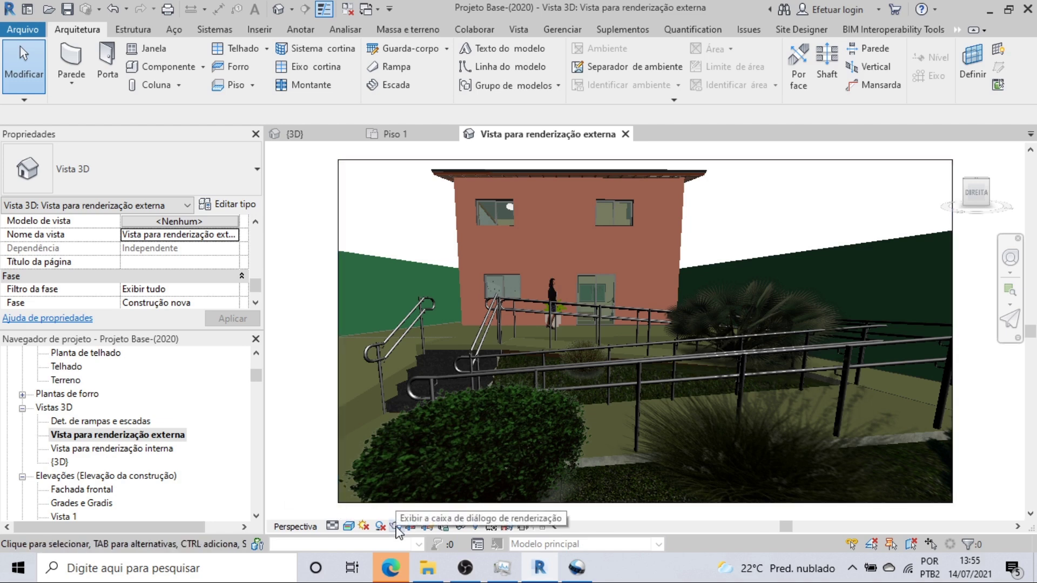
{"action": "left_click", "coordinate": [395, 527]}
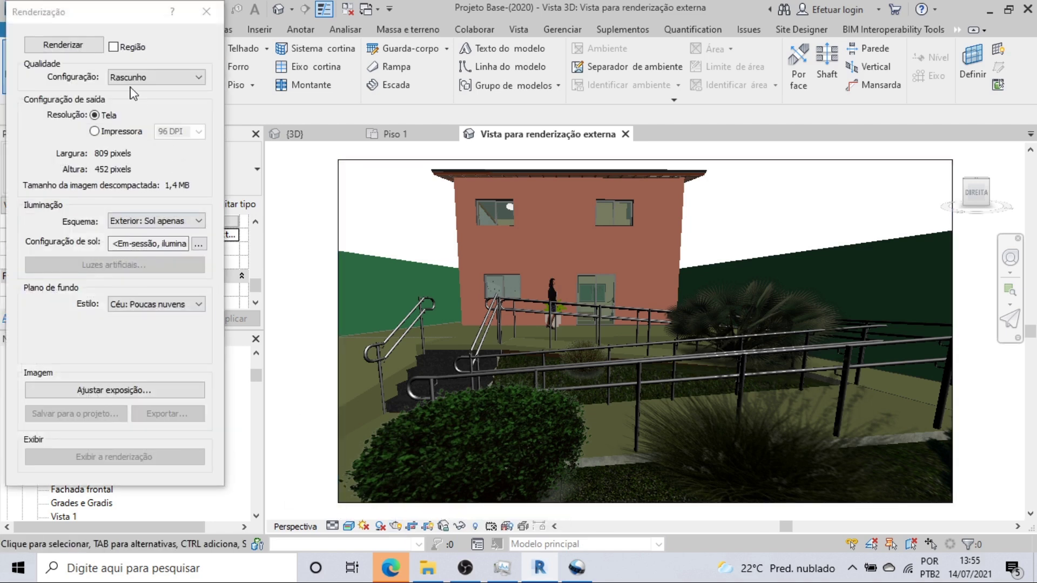
Try a render region in the exterior view, extending its upper edge towards the upper-floor windows, and turn the region off
{"action": "left_click", "coordinate": [113, 47]}
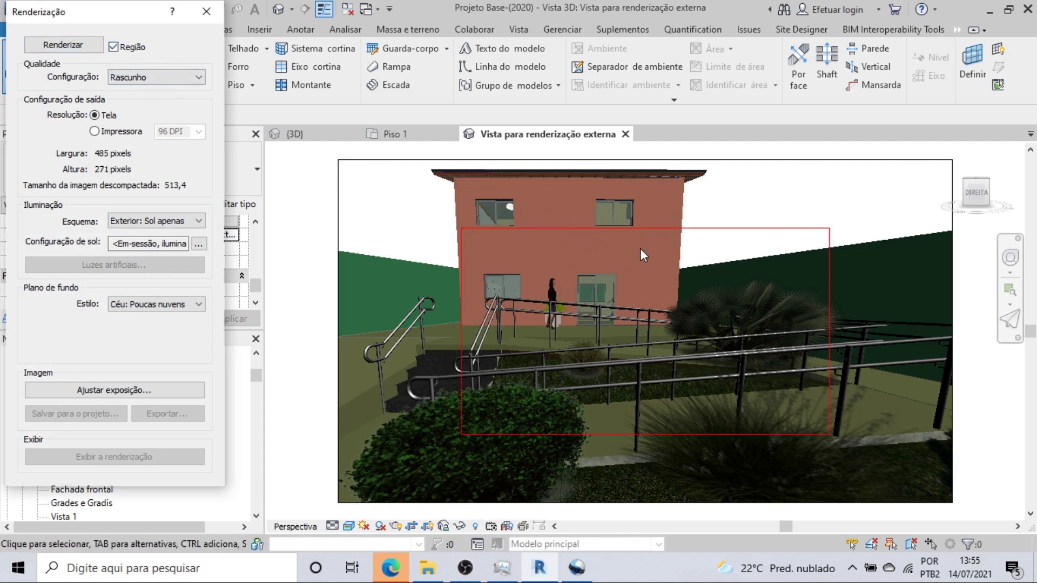
{"action": "left_click", "coordinate": [714, 227]}
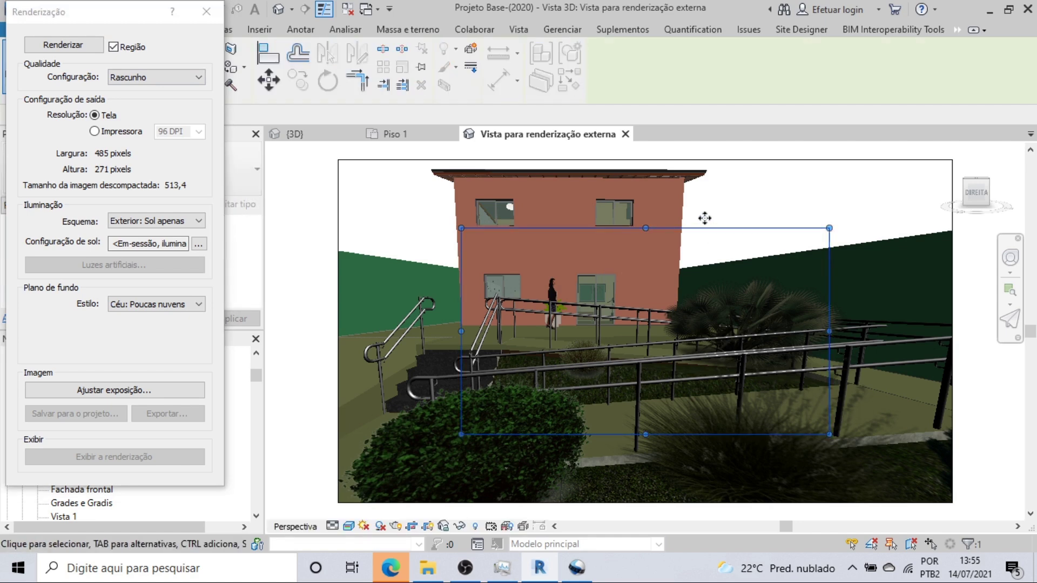
{"action": "left_click_drag", "start_coordinate": [646, 228], "coordinate": [645, 209]}
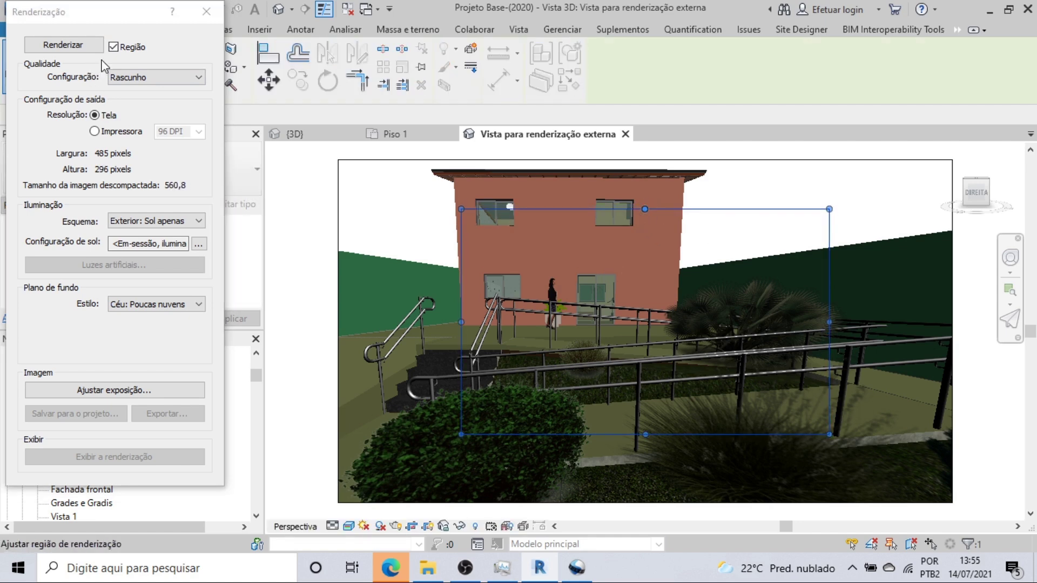
{"action": "left_click", "coordinate": [113, 47]}
Set the render quality to Média and the output resolution to Impressora at 300 DPI
{"action": "left_click", "coordinate": [141, 80]}
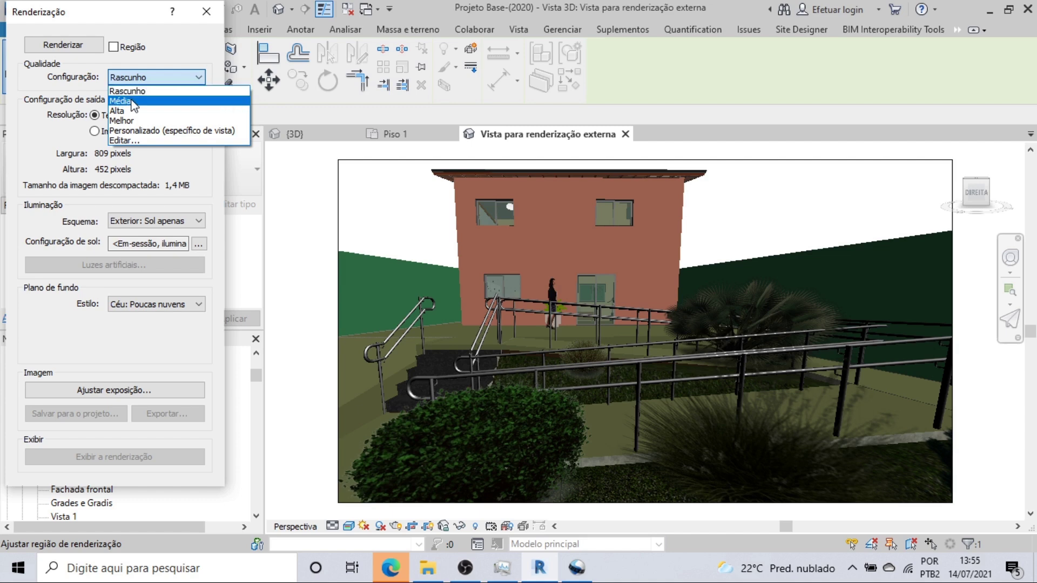
{"action": "left_click", "coordinate": [131, 101]}
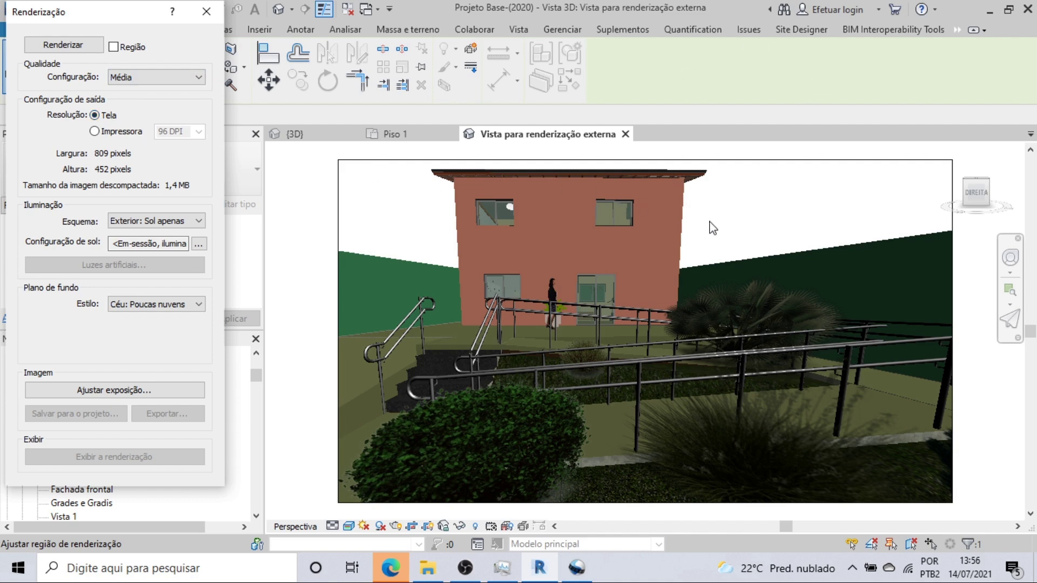
{"action": "left_click", "coordinate": [95, 131]}
{"action": "left_click", "coordinate": [198, 132]}
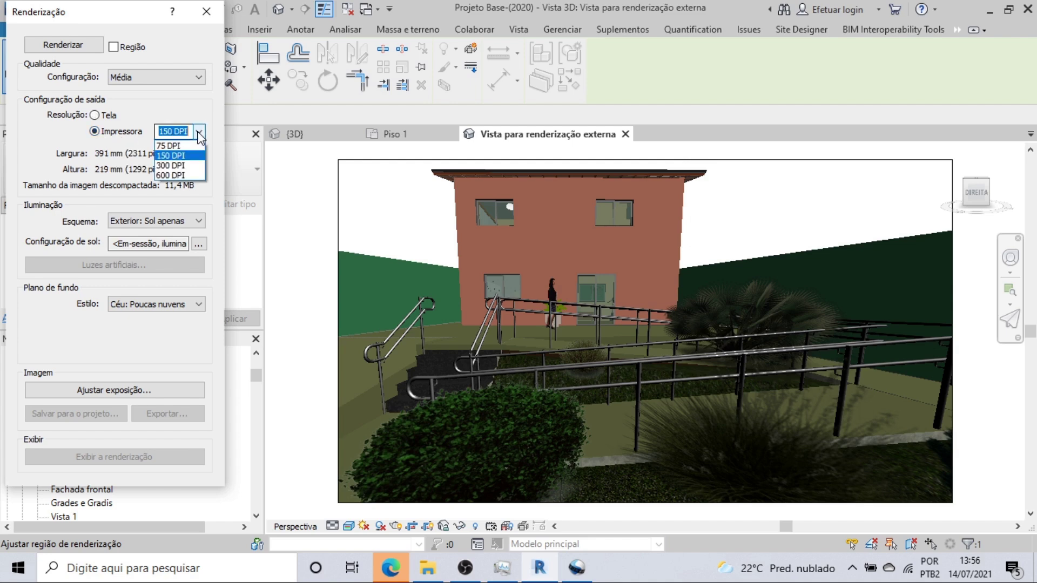
{"action": "left_click", "coordinate": [178, 165]}
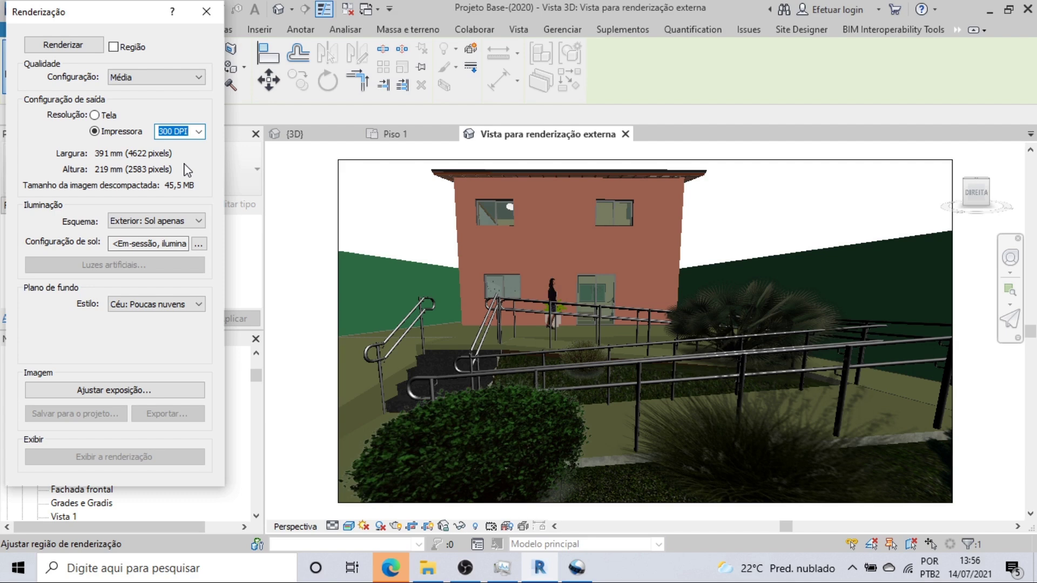
Use the lighting scheme Exterior: Sol apenas, switch the sun's solar study to Estático and edit its time
{"action": "left_click", "coordinate": [198, 222]}
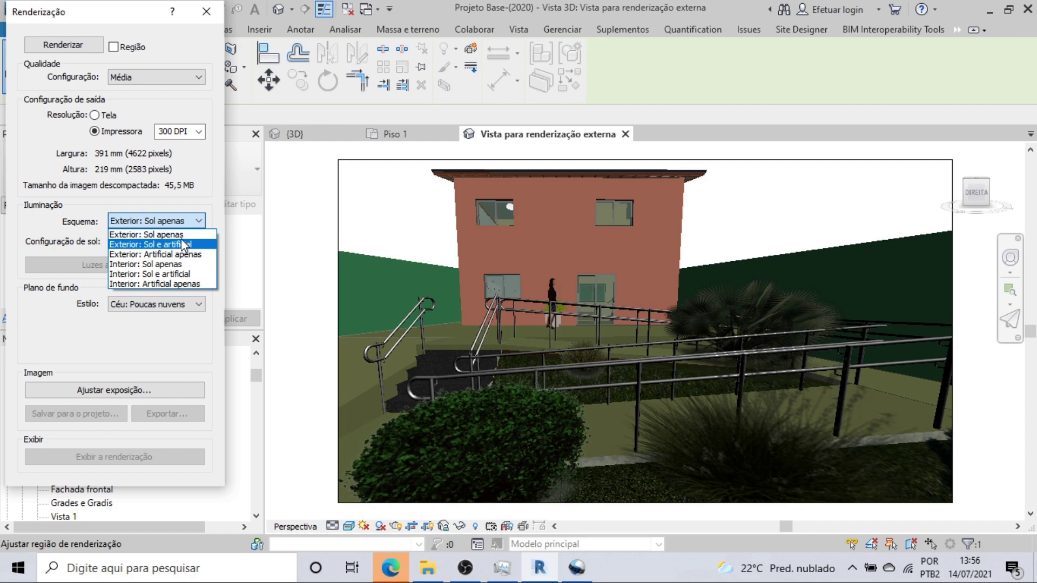
{"action": "left_click", "coordinate": [182, 236]}
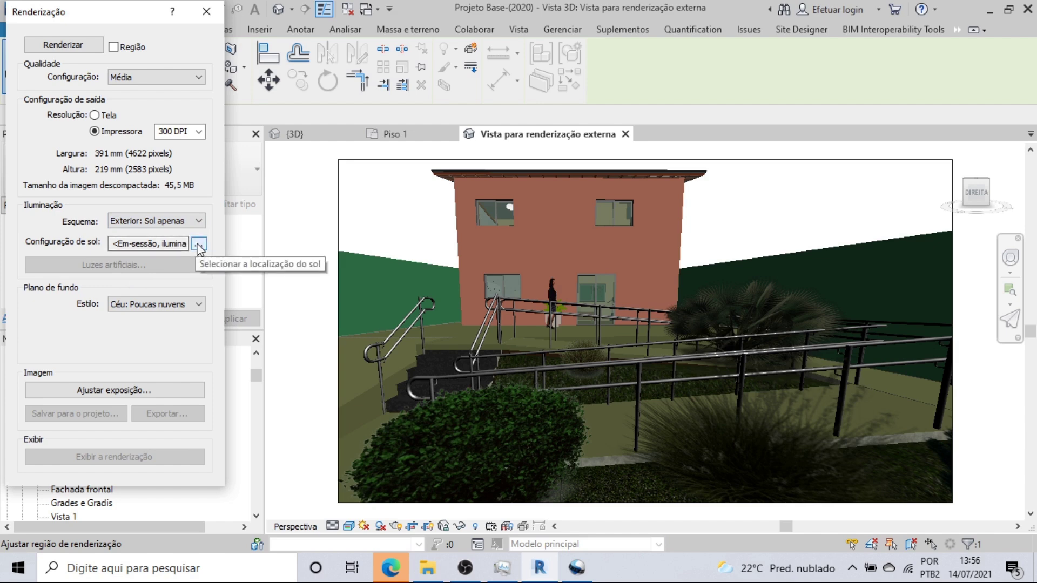
{"action": "left_click", "coordinate": [199, 245]}
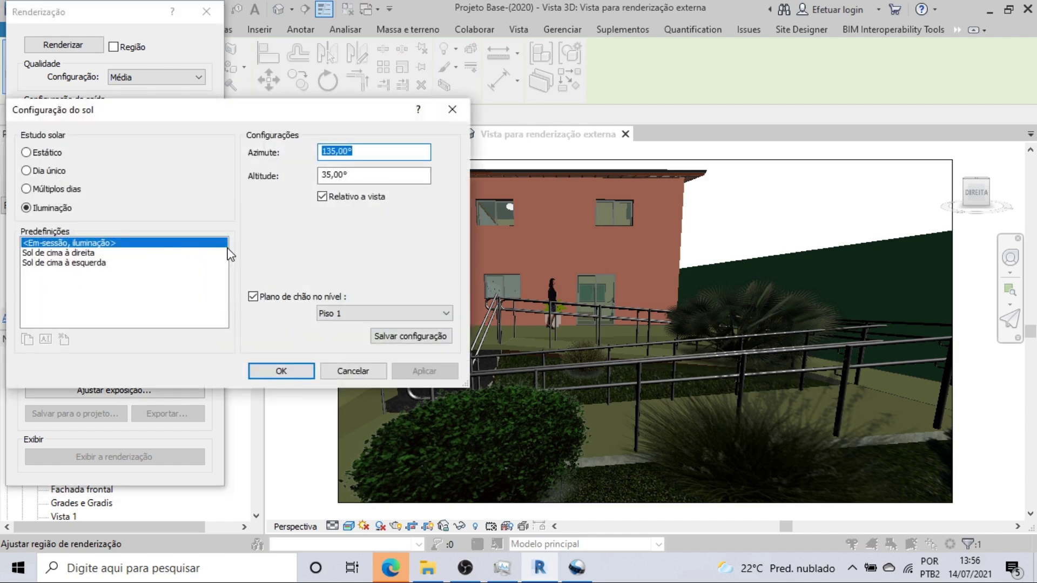
{"action": "left_click", "coordinate": [50, 155]}
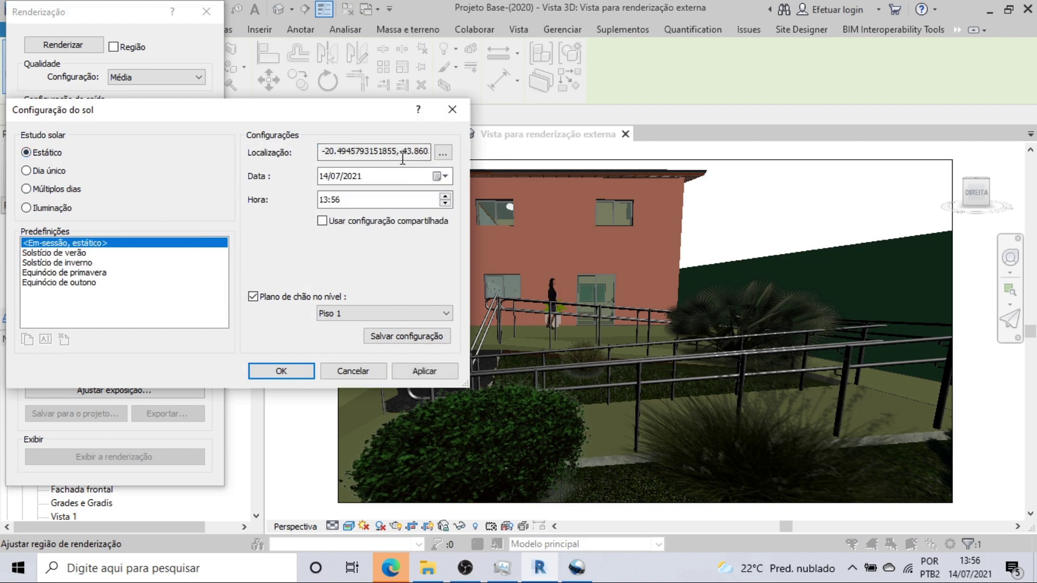
{"action": "left_click", "coordinate": [381, 205]}
{"action": "left_click", "coordinate": [348, 204]}
{"action": "left_click", "coordinate": [330, 199]}
{"action": "type", "text": "1"}
{"action": "left_click", "coordinate": [344, 200]}
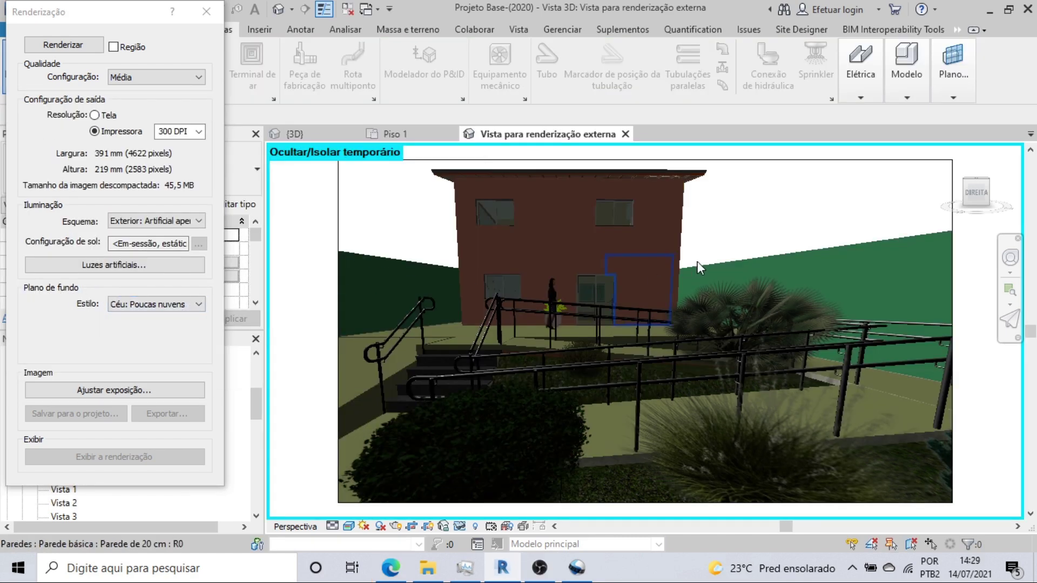
Keep the background style Céu: Poucas nuvens and render the exterior view
{"action": "left_click", "coordinate": [197, 304]}
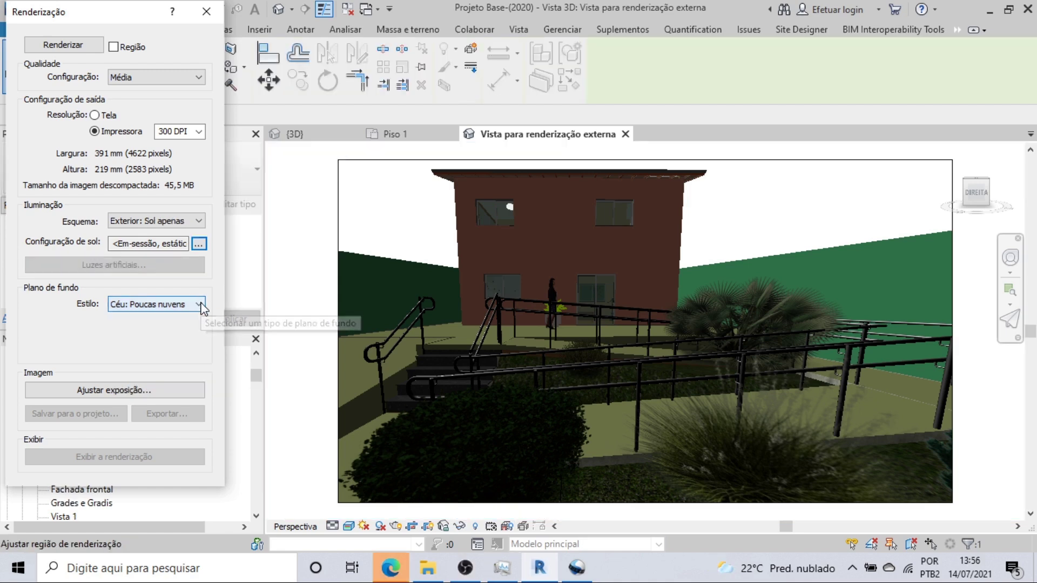
{"action": "left_click", "coordinate": [200, 303]}
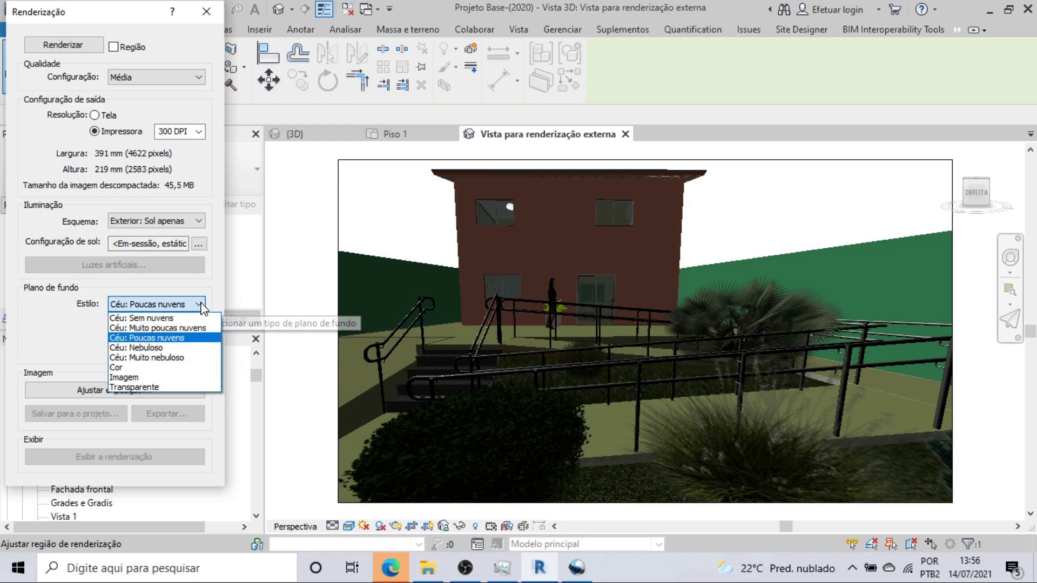
{"action": "left_click", "coordinate": [179, 337]}
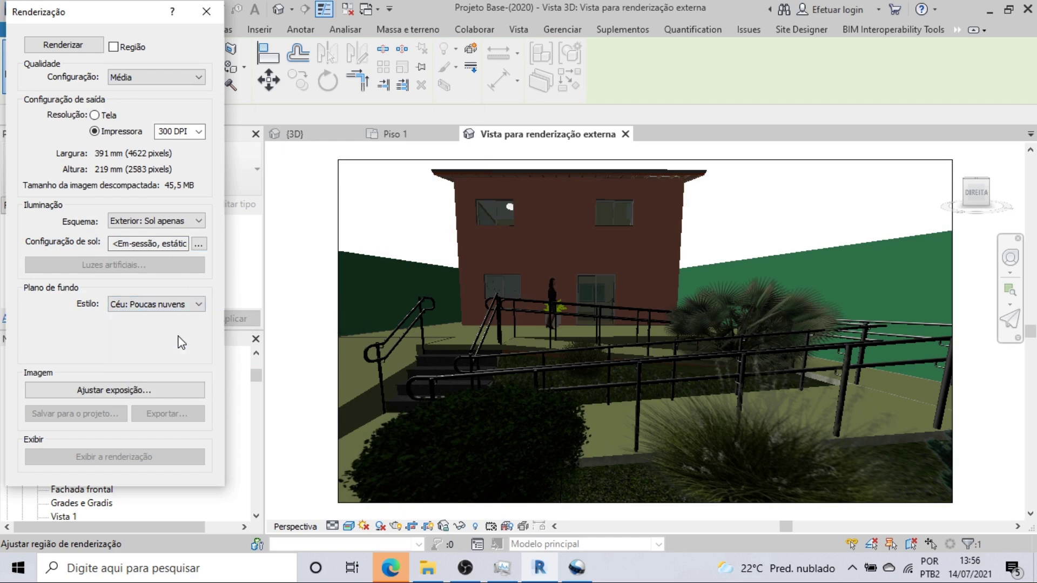
{"action": "left_click", "coordinate": [63, 45]}
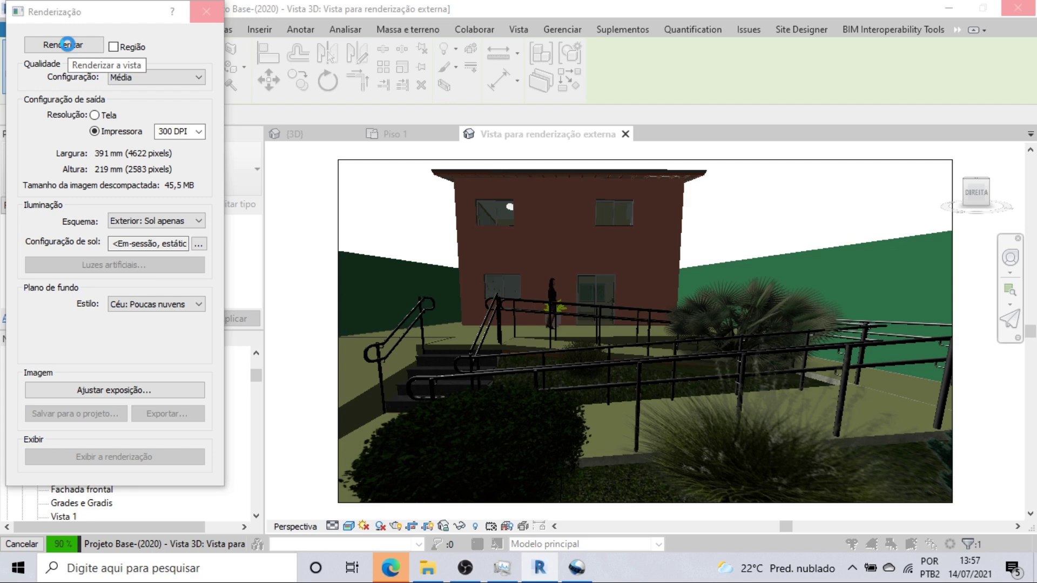
{"action": "left_click", "coordinate": [66, 44]}
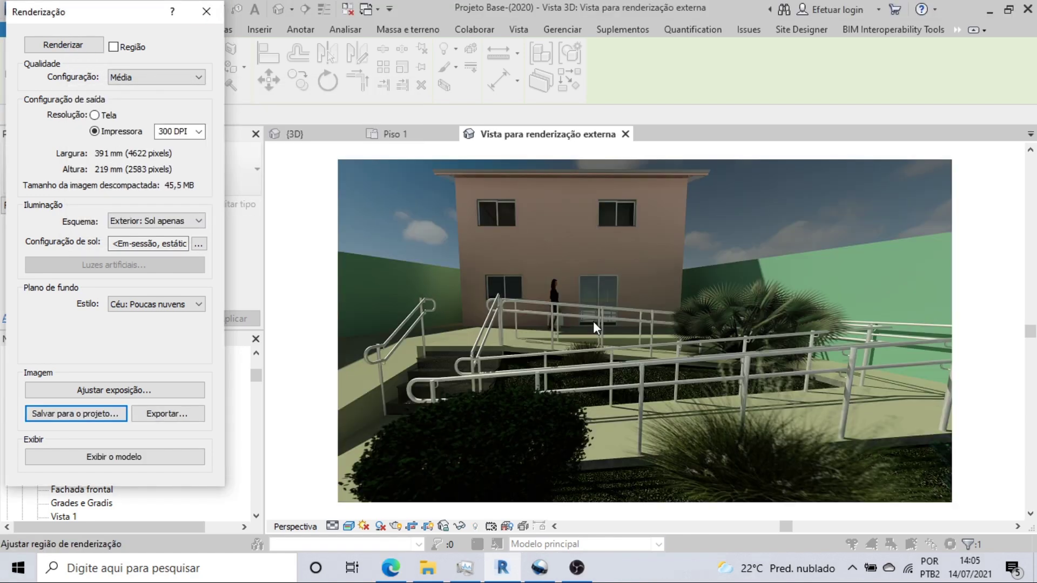
Save the rendered image to the project under the name "Renderização externa diurna"
{"action": "left_click", "coordinate": [110, 415]}
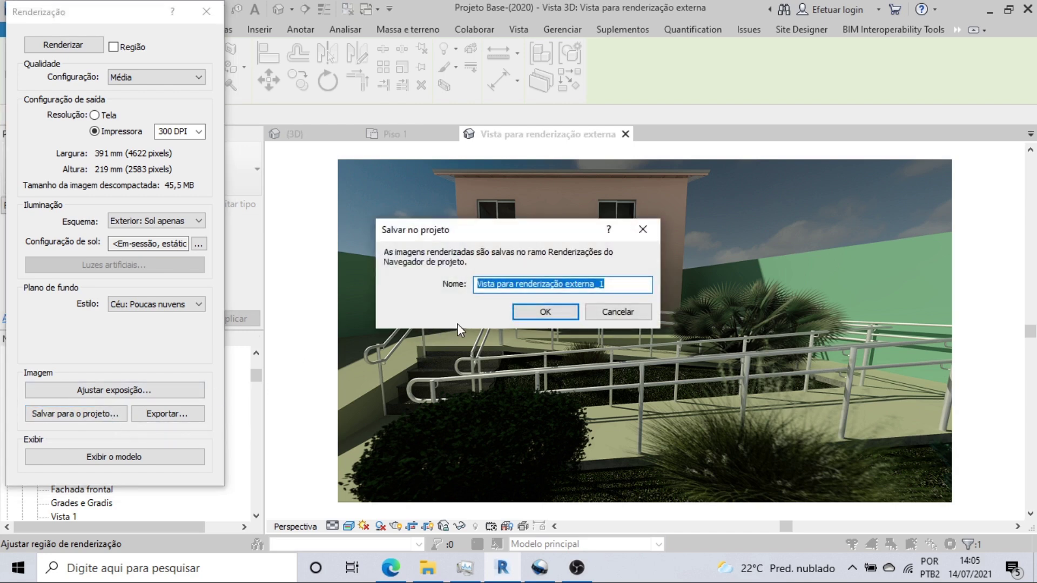
{"action": "left_click_drag", "start_coordinate": [517, 284], "coordinate": [448, 284]}
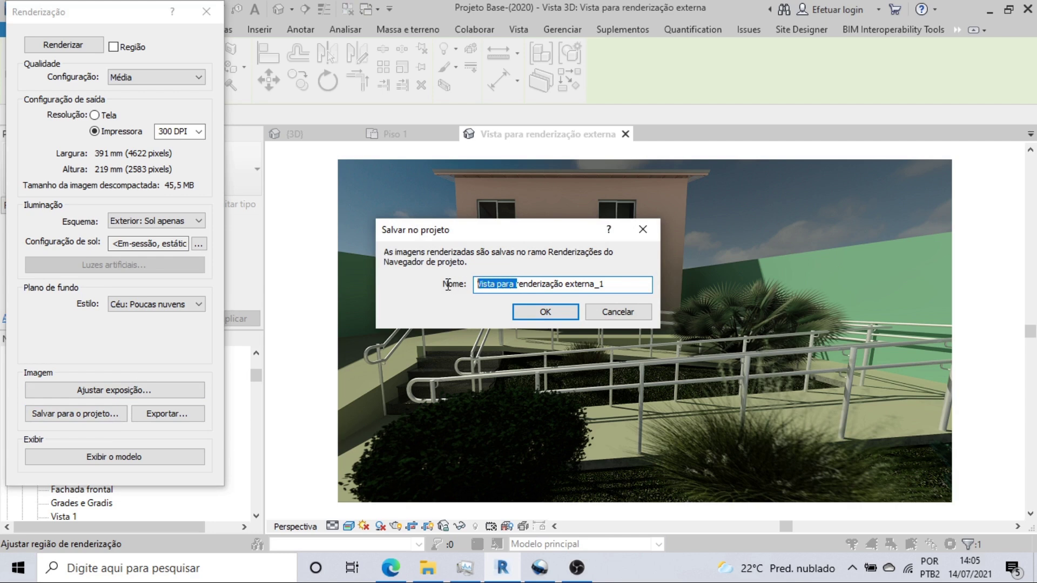
{"action": "key", "text": "Delete"}
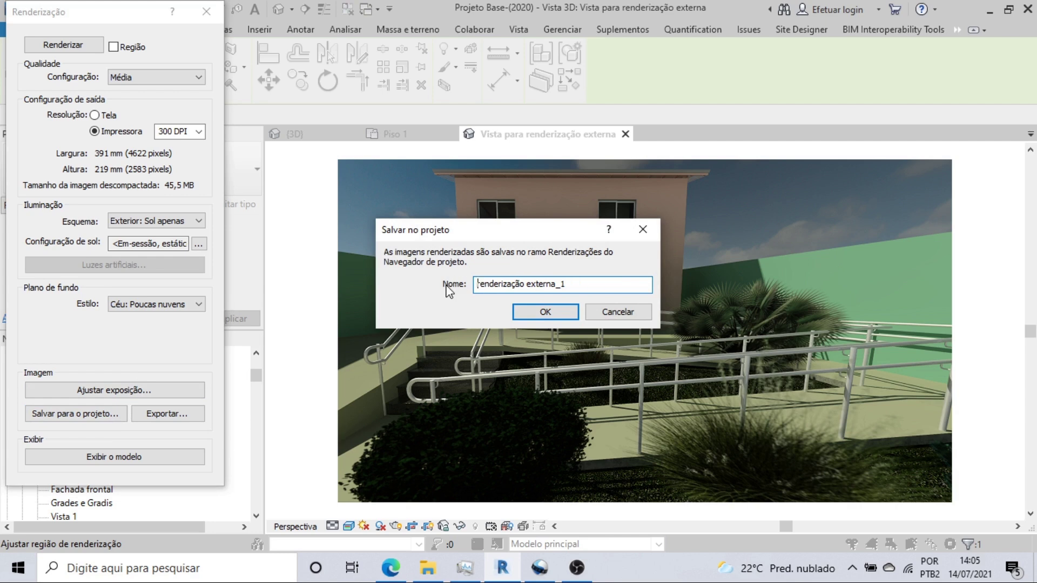
{"action": "key", "text": "Delete"}
{"action": "type", "text": "R"}
{"action": "left_click_drag", "start_coordinate": [568, 285], "coordinate": [561, 289]}
{"action": "type", "text": "diru"}
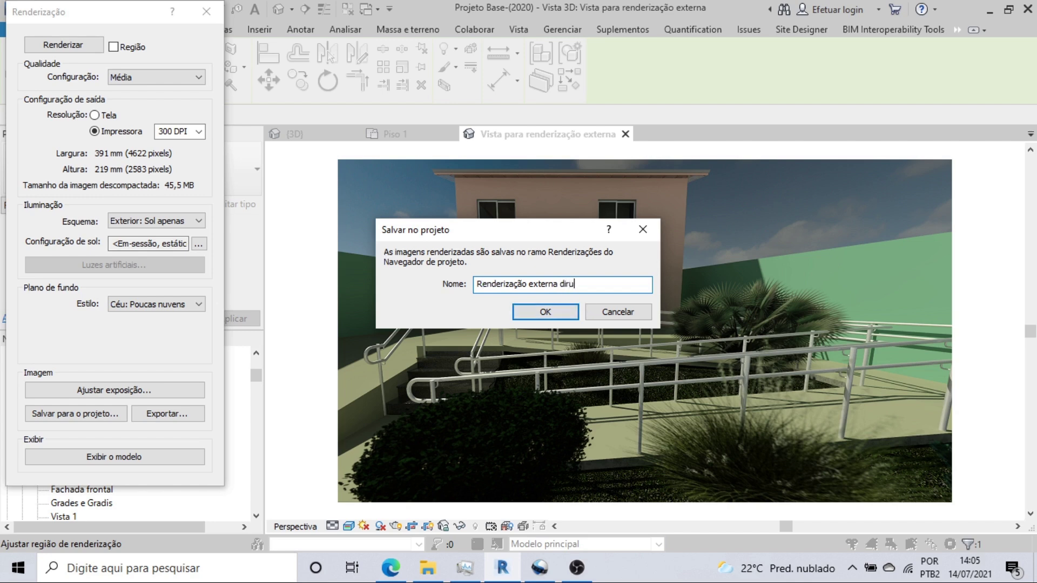
{"action": "key", "text": "BackSpace"}
{"action": "key", "text": "BackSpace"}
{"action": "type", "text": "unr"}
{"action": "key", "text": "BackSpace"}
{"action": "key", "text": "BackSpace"}
{"action": "type", "text": "rna"}
{"action": "left_click", "coordinate": [568, 306]}
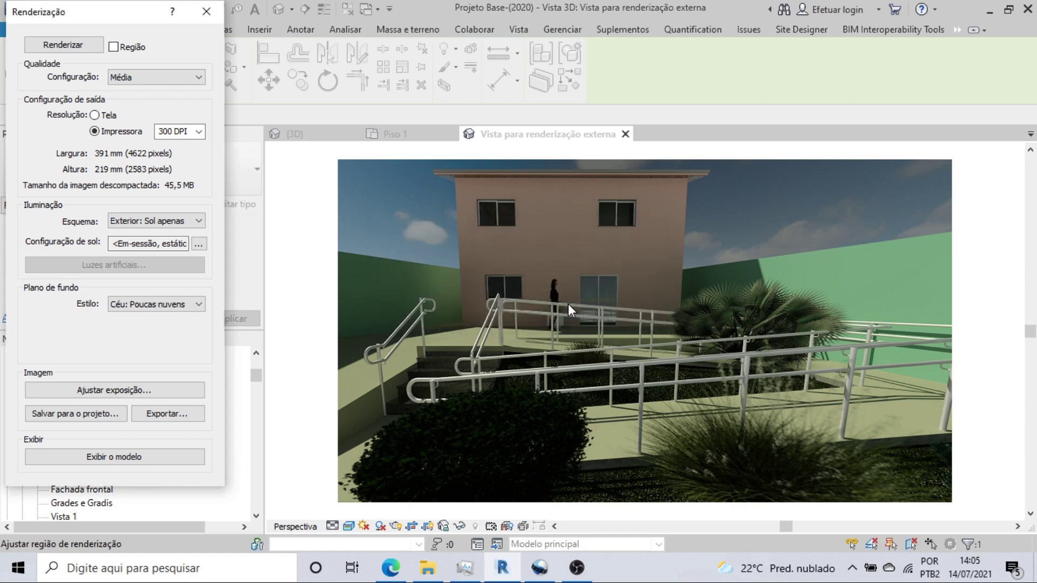
Try exporting the rendered image as a JPEG file to Área de Trabalho, and cancel the export
{"action": "left_click", "coordinate": [183, 415]}
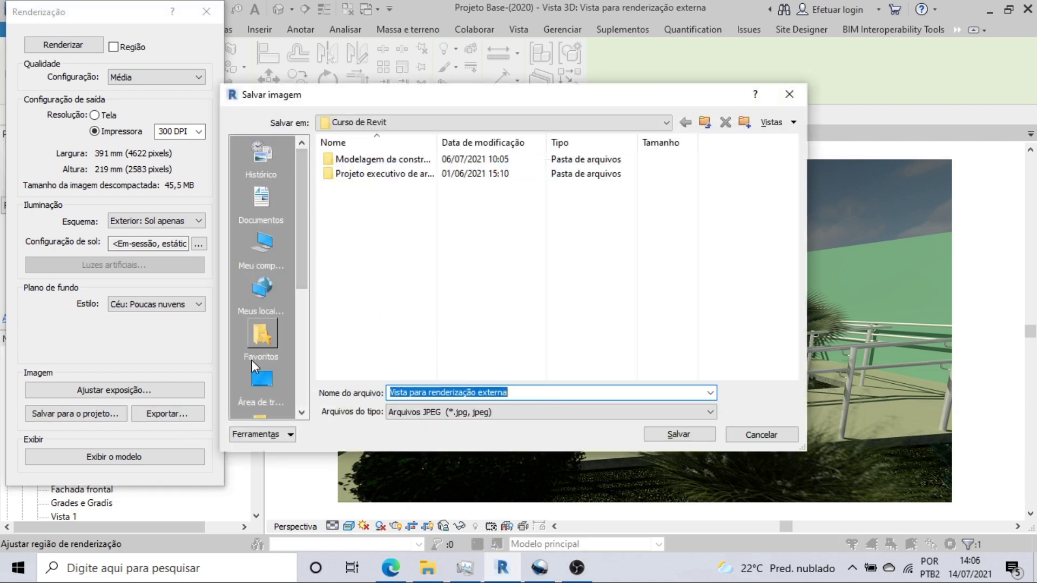
{"action": "left_click", "coordinate": [262, 381]}
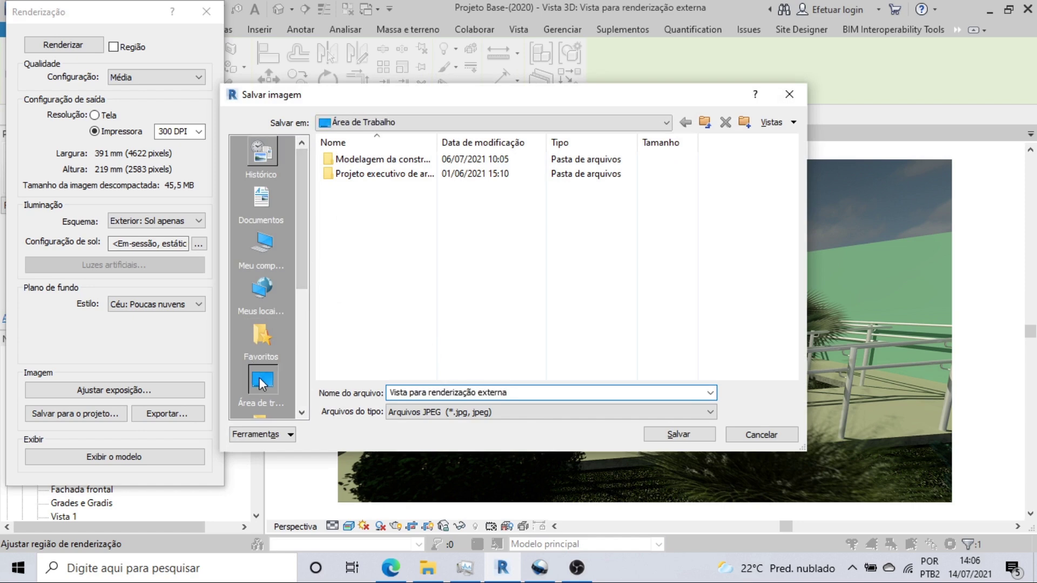
{"action": "left_click_drag", "start_coordinate": [790, 243], "coordinate": [789, 306]}
{"action": "left_click", "coordinate": [760, 435]}
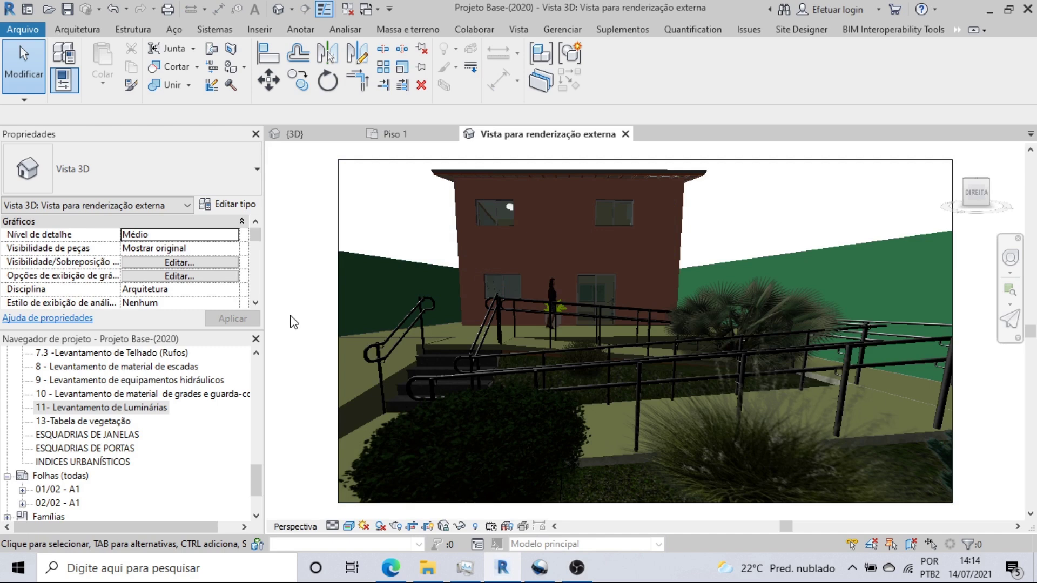
In the Piso 1 floor plan, place a POSTE LAMPIÃO luminaire on the house side of the access ramp, at its upper corner
{"action": "left_click", "coordinate": [395, 135]}
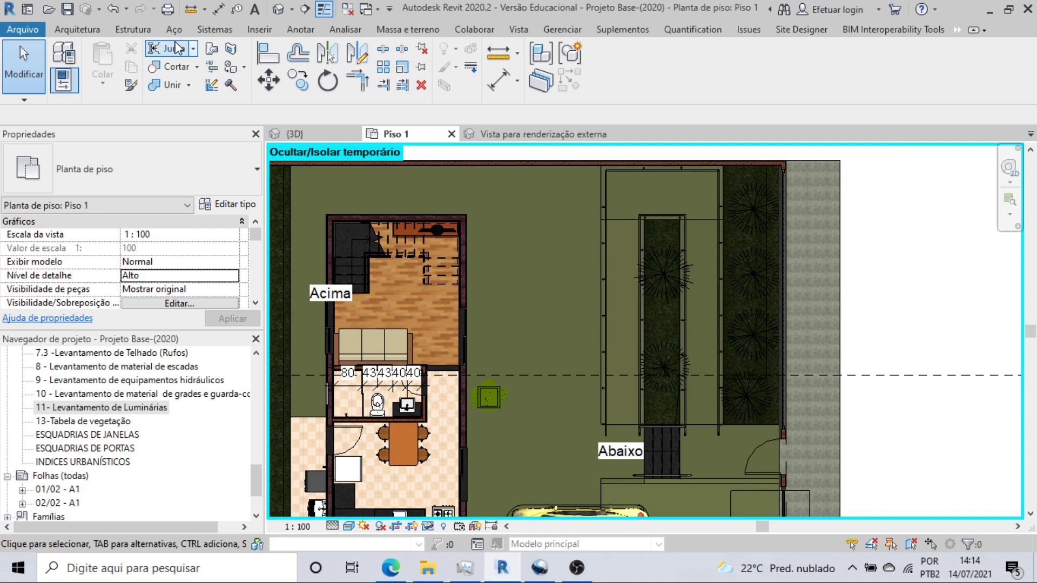
{"action": "left_click", "coordinate": [204, 34]}
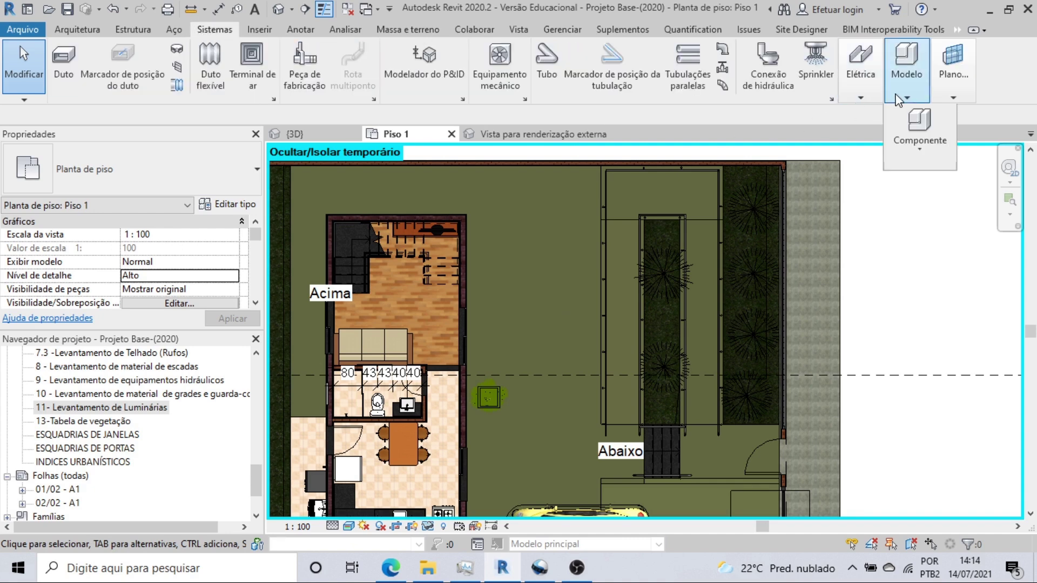
{"action": "mouse_move", "coordinate": [860, 71]}
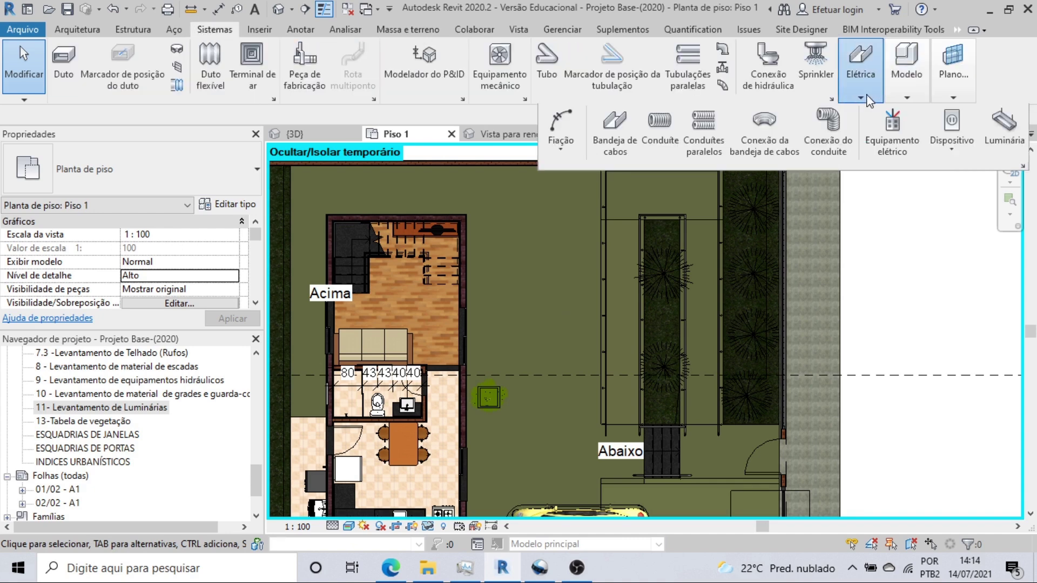
{"action": "left_click", "coordinate": [997, 138]}
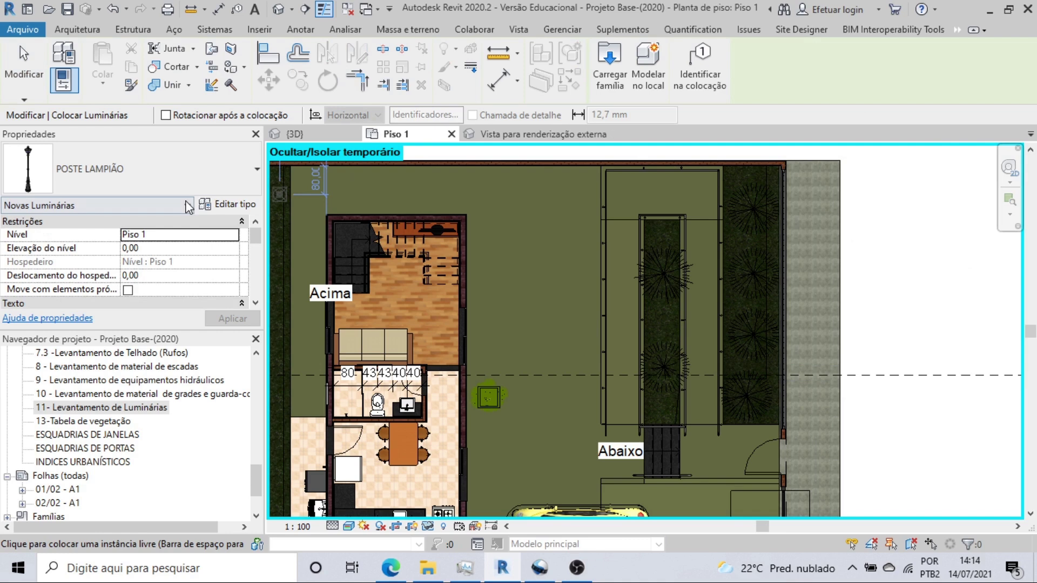
{"action": "left_click", "coordinate": [189, 185]}
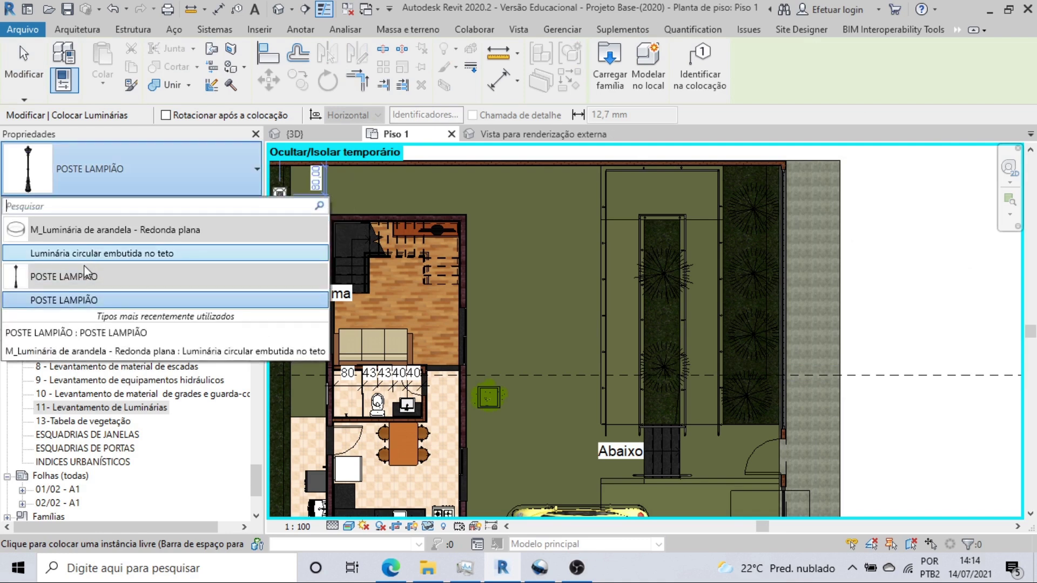
{"action": "left_click", "coordinate": [79, 300]}
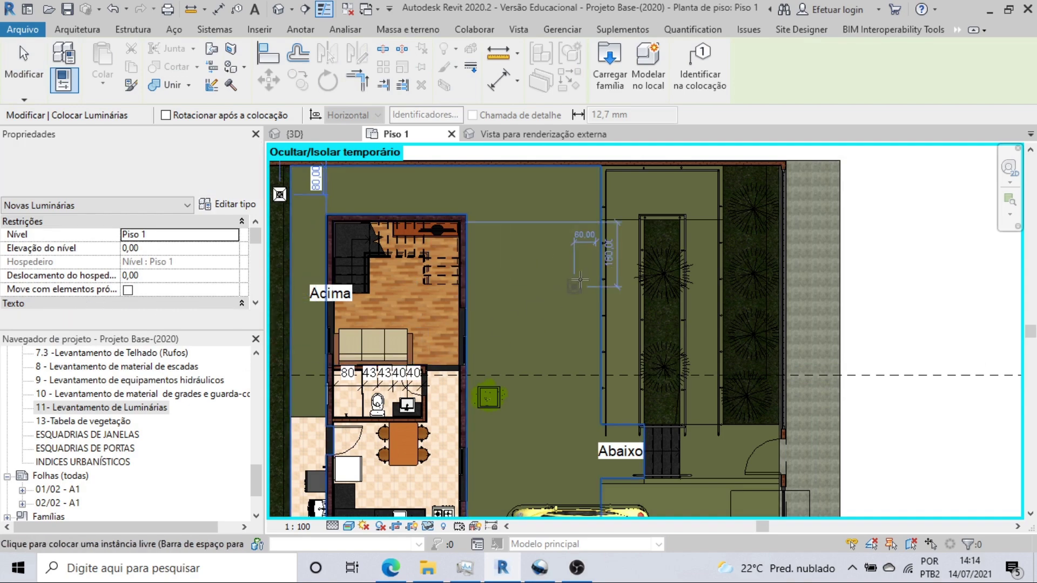
{"action": "scroll", "coordinate": [600, 172], "scroll_direction": "up", "scroll_amount": 3}
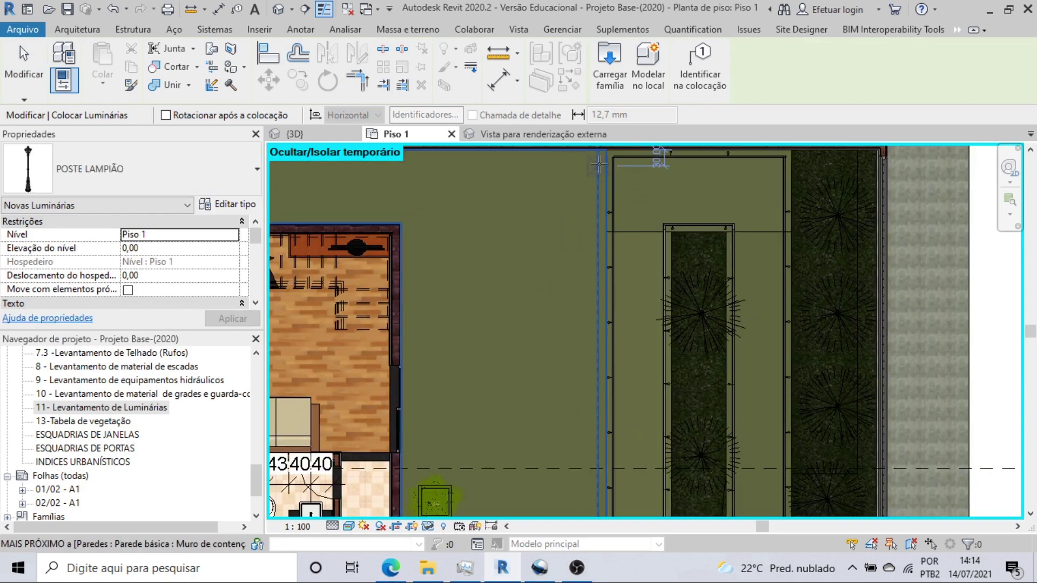
{"action": "left_click", "coordinate": [598, 170]}
Place three more POSTE LAMPIÃO luminaires: one at the ramp's lower house-side corner and two at opposite ends of the street-side planting bed
{"action": "scroll", "coordinate": [516, 382], "scroll_direction": "down", "scroll_amount": 1}
{"action": "middle_click_drag", "start_coordinate": [515, 381], "coordinate": [526, 268]}
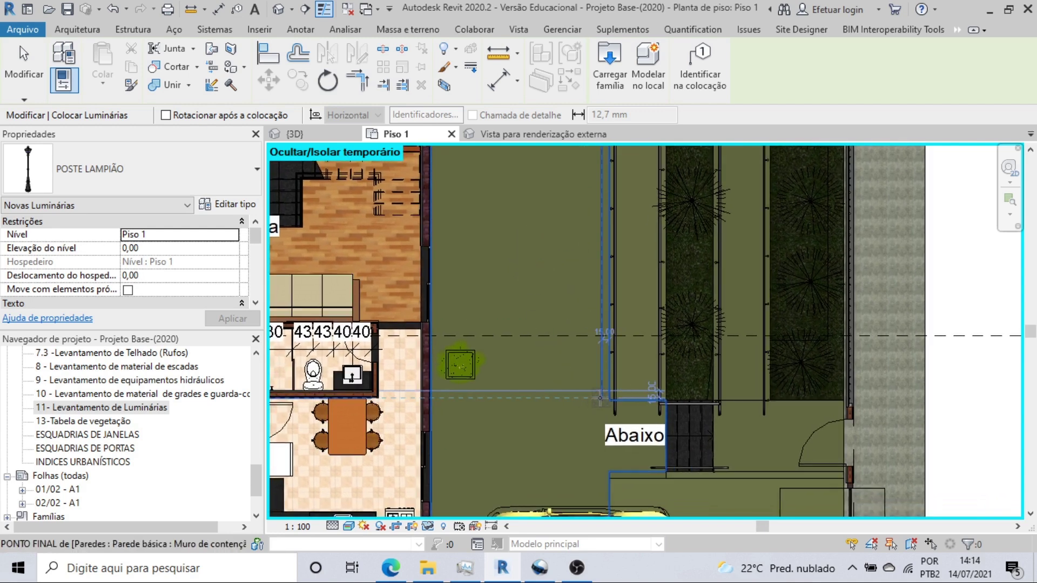
{"action": "left_click", "coordinate": [599, 399]}
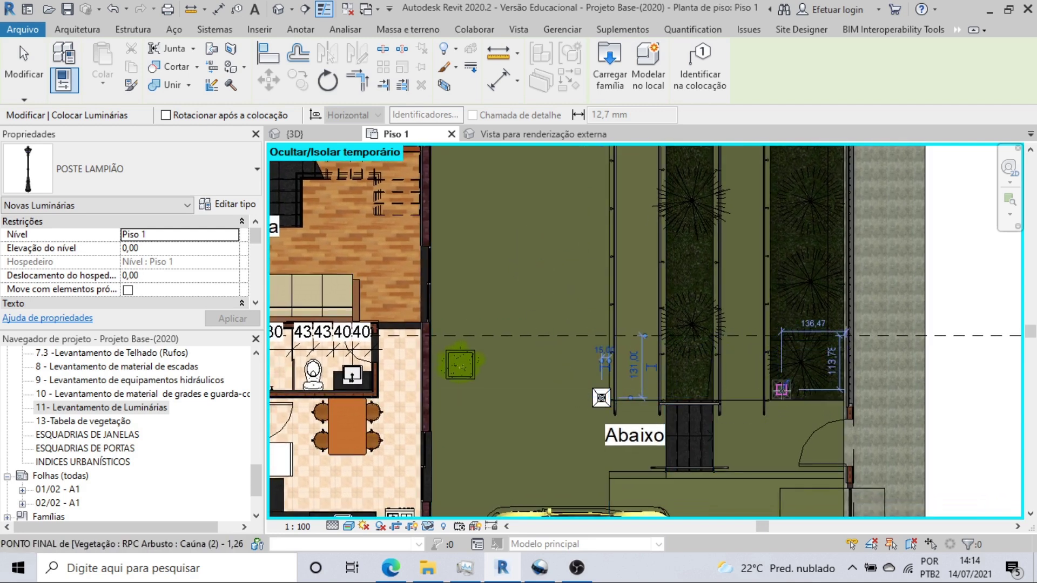
{"action": "scroll", "coordinate": [777, 411], "scroll_direction": "down", "scroll_amount": 1}
{"action": "middle_click_drag", "start_coordinate": [777, 411], "coordinate": [716, 479]}
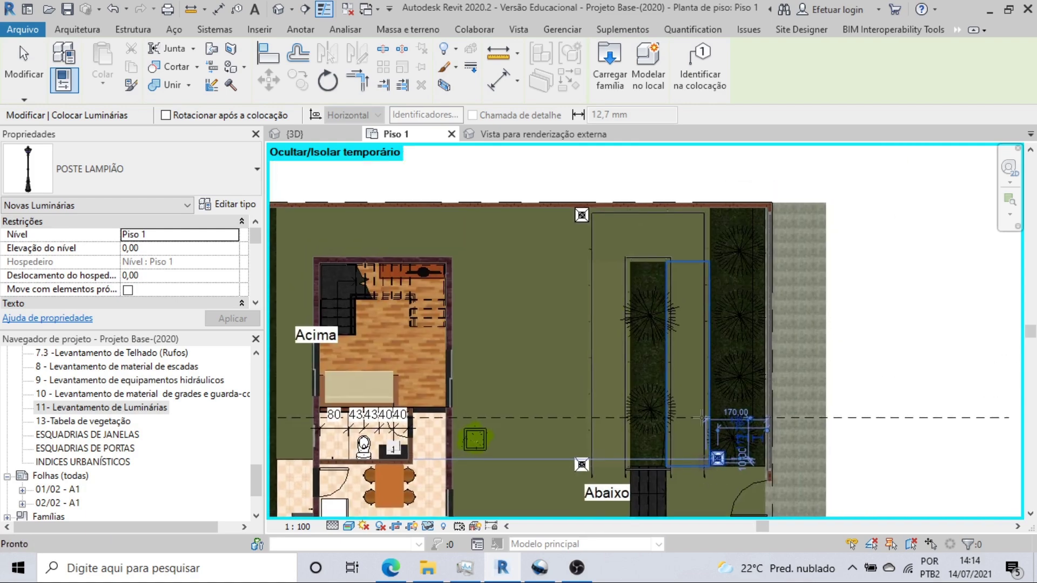
{"action": "left_click", "coordinate": [717, 217]}
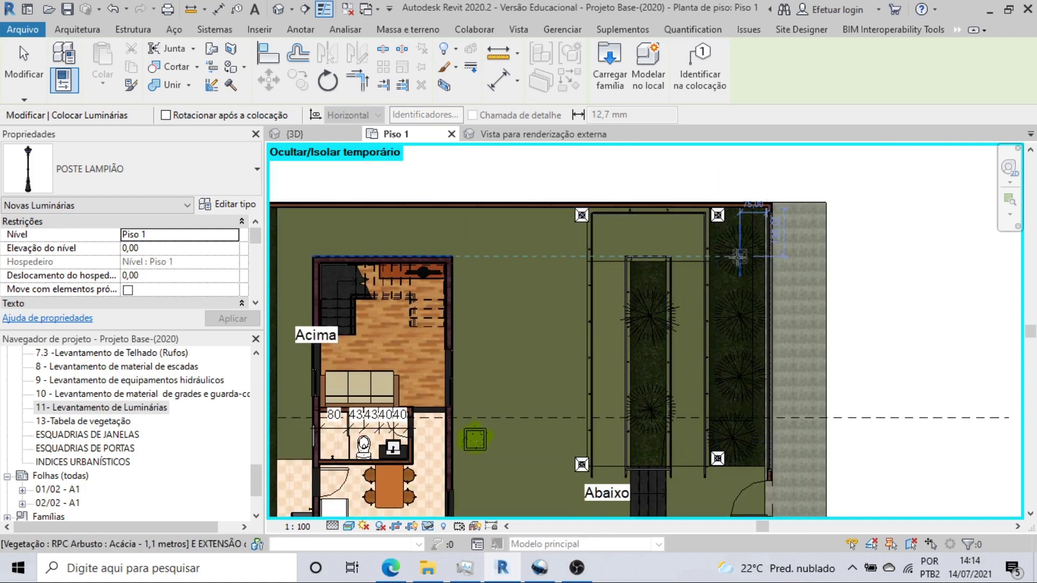
{"action": "key", "text": "Escape"}
Set Elevação do nível to -90 for the two lamp posts in the street-side planting bed
{"action": "left_click", "coordinate": [719, 216]}
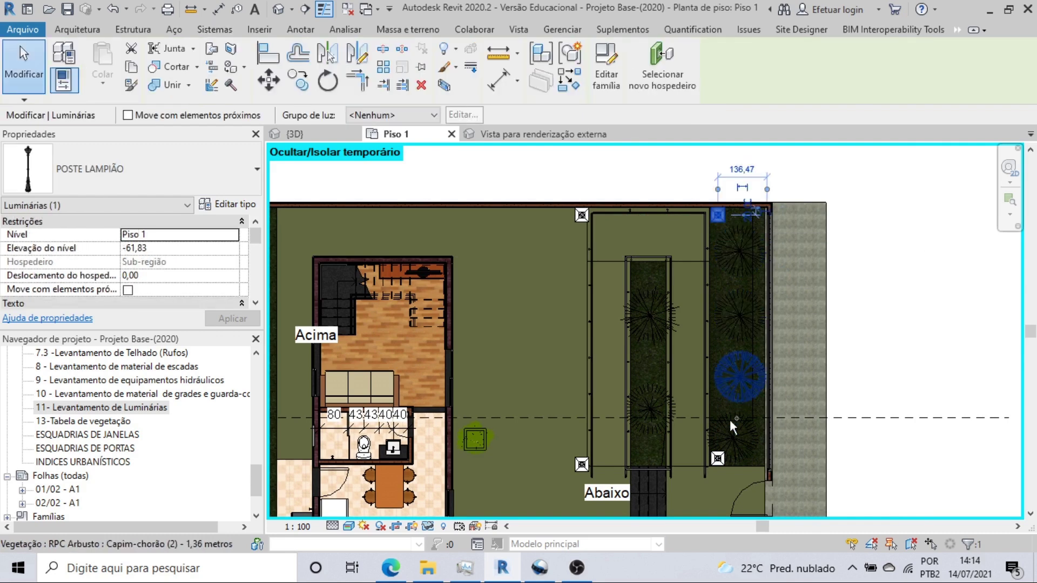
{"action": "left_click", "coordinate": [718, 459], "text": "ctrl"}
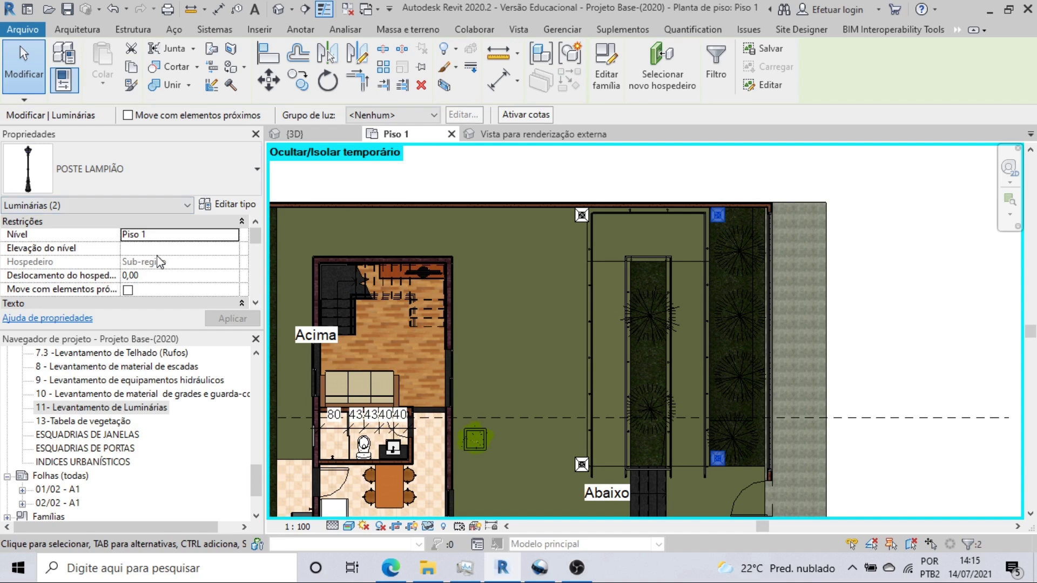
{"action": "left_click", "coordinate": [178, 252]}
{"action": "type", "text": "-"}
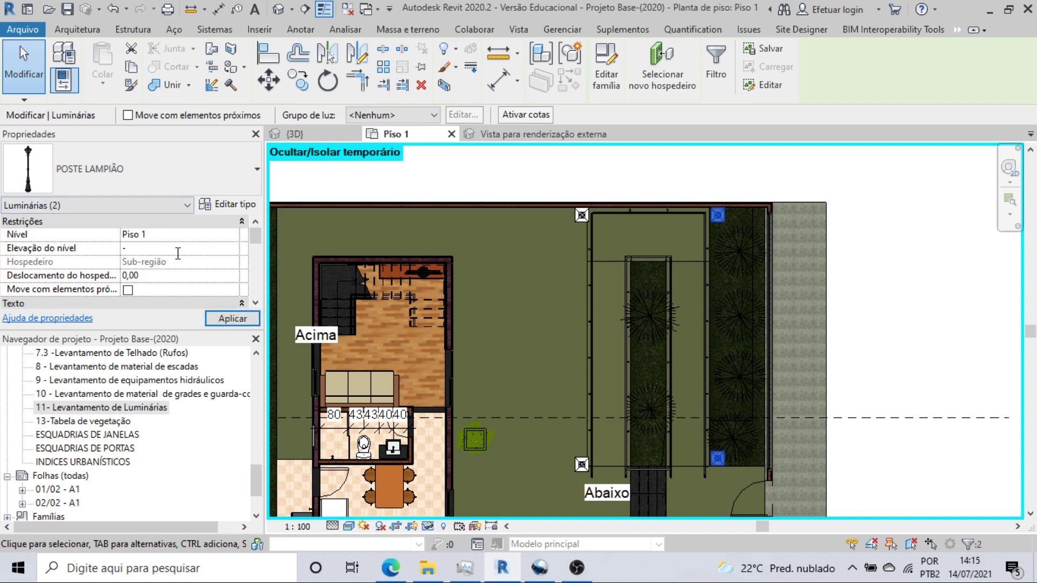
{"action": "type", "text": "90"}
{"action": "left_click", "coordinate": [223, 320]}
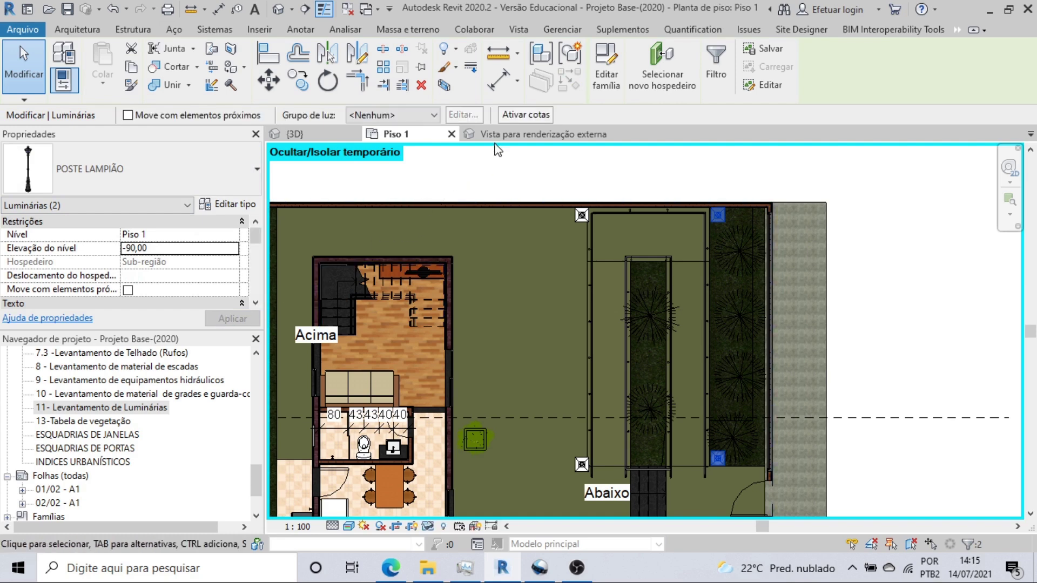
Render Vista para renderização externa with the lighting scheme Exterior: Artificial apenas
{"action": "left_click", "coordinate": [496, 138]}
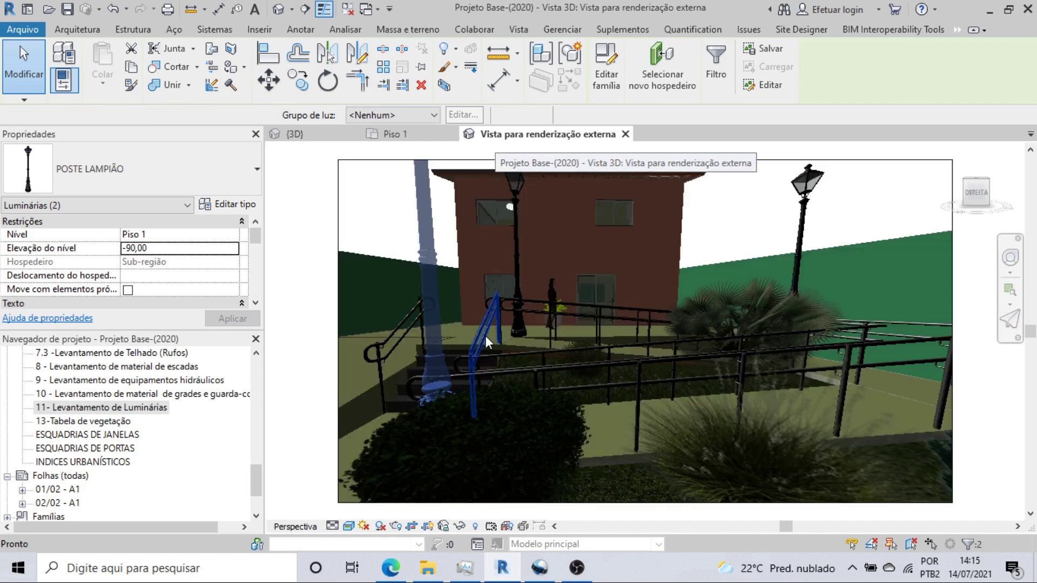
{"action": "scroll", "coordinate": [488, 353], "scroll_direction": "down", "scroll_amount": 3}
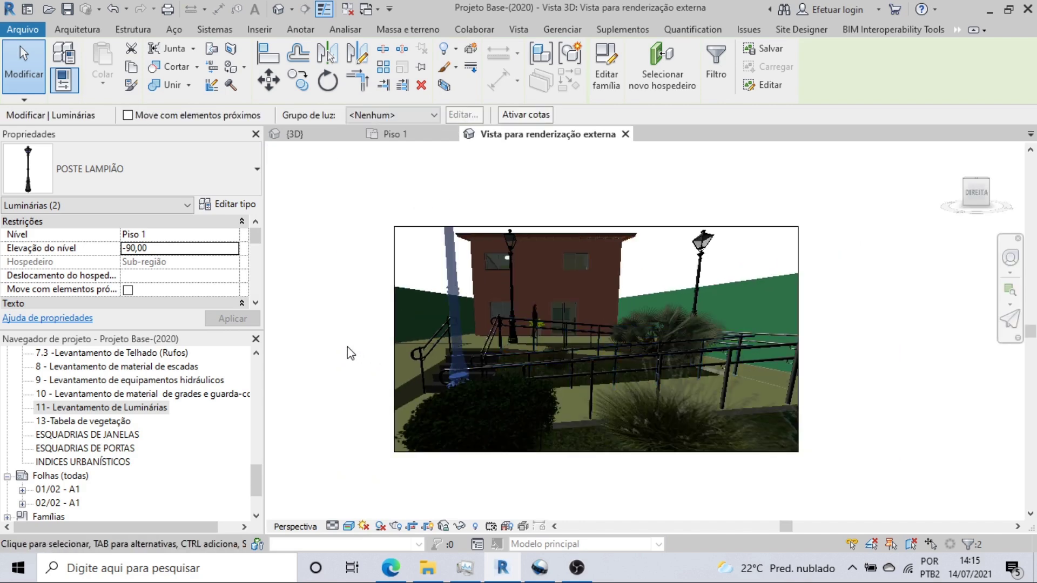
{"action": "left_click", "coordinate": [396, 526]}
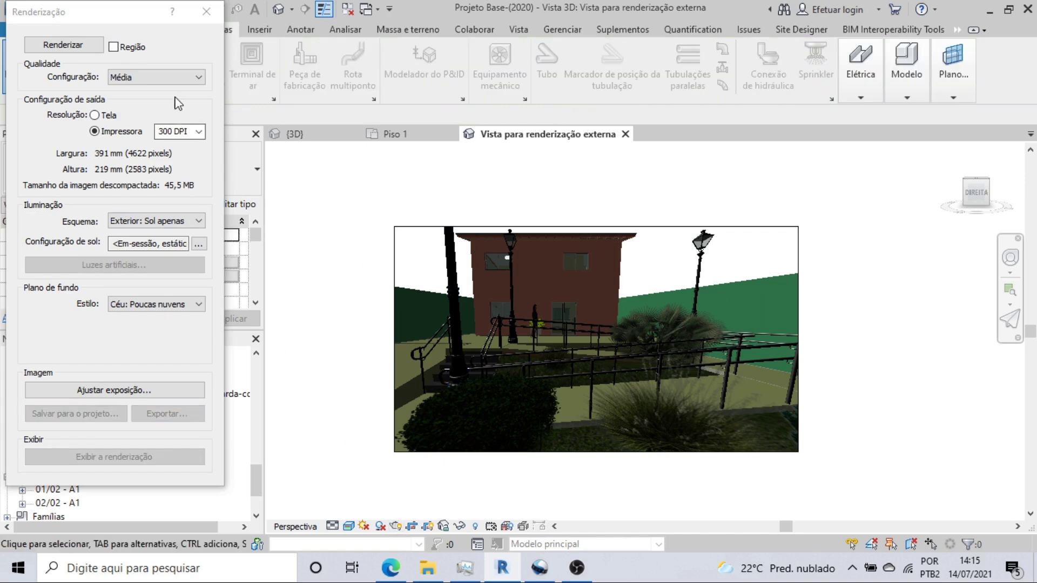
{"action": "left_click", "coordinate": [201, 220]}
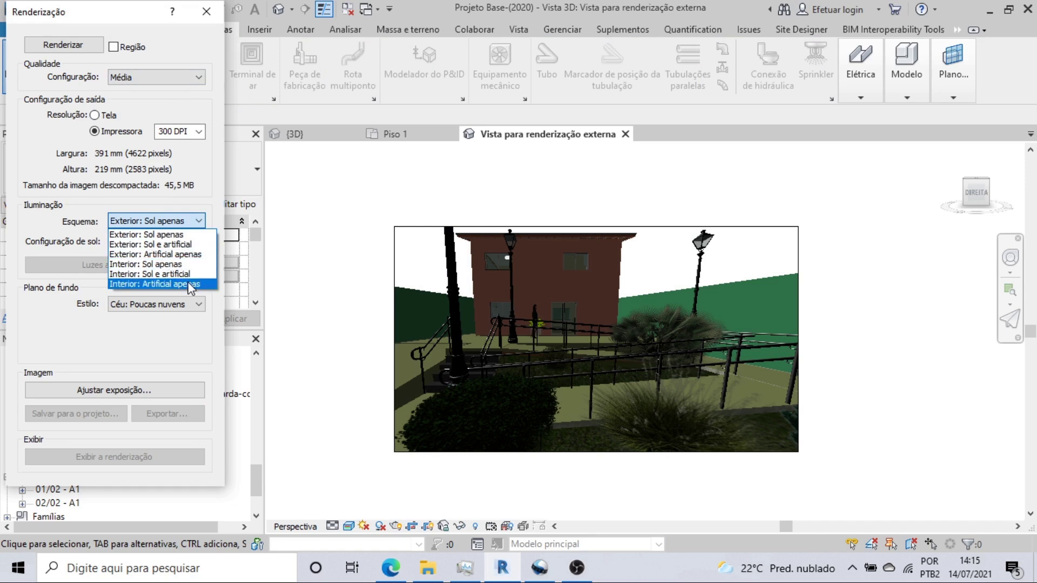
{"action": "left_click", "coordinate": [193, 255]}
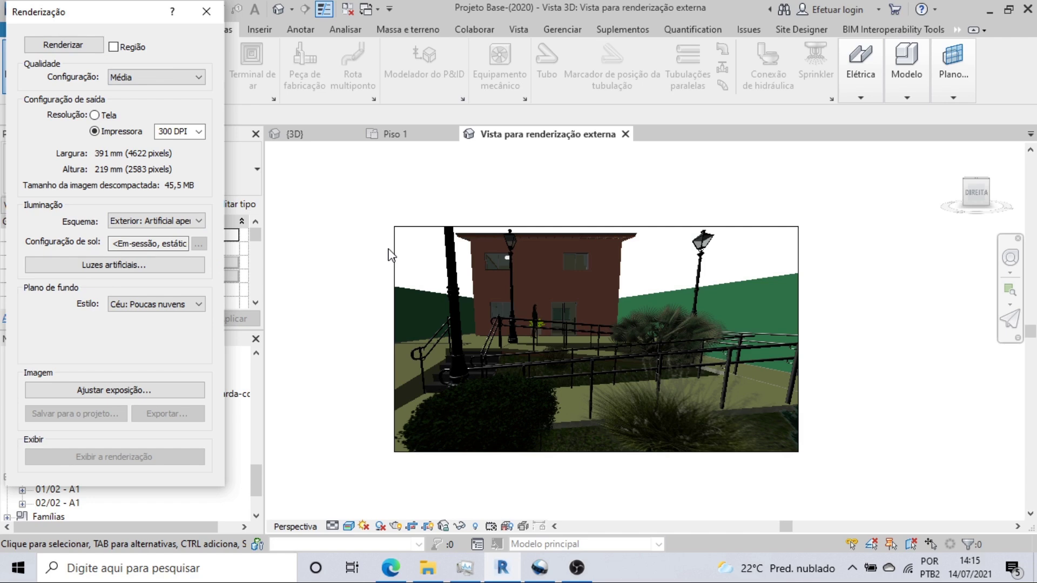
{"action": "scroll", "coordinate": [392, 256], "scroll_direction": "up", "scroll_amount": 2}
{"action": "left_click", "coordinate": [86, 45]}
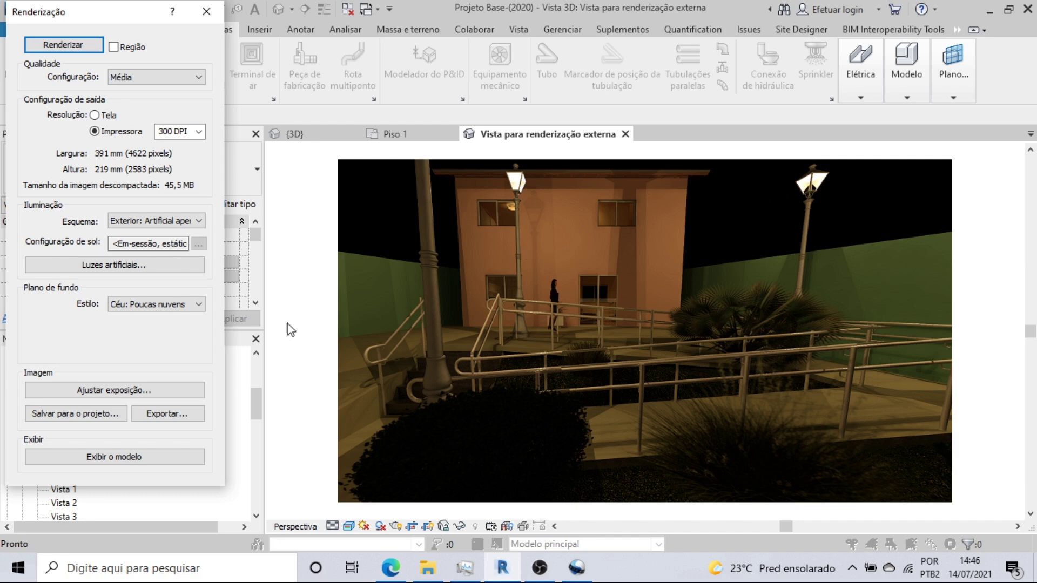
Try exposure values of 4.60 and 0.40 on the rendered night image
{"action": "left_click", "coordinate": [179, 399]}
{"action": "mouse_move", "coordinate": [902, 249]}
{"action": "left_mouse_down"}
{"action": "mouse_move", "coordinate": [926, 249]}
{"action": "mouse_move", "coordinate": [896, 249]}
{"action": "left_mouse_up"}
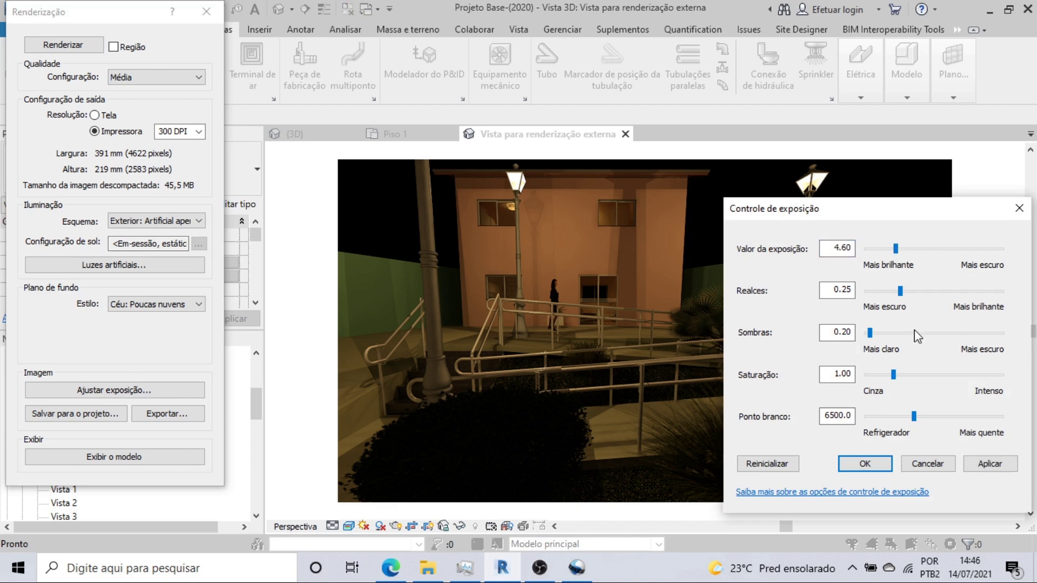
{"action": "left_click", "coordinate": [979, 463]}
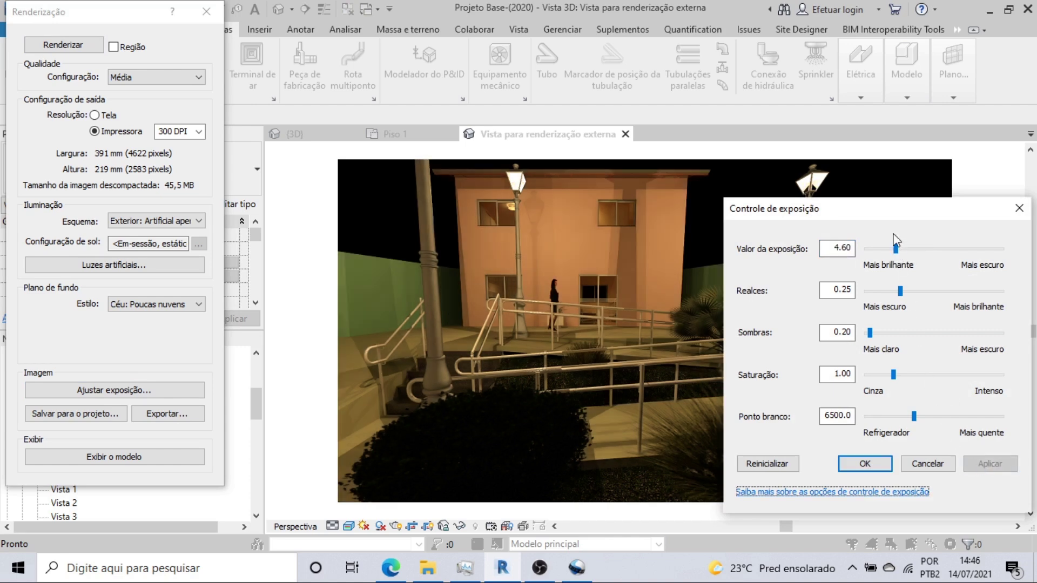
{"action": "left_click_drag", "start_coordinate": [894, 218], "coordinate": [200, 127]}
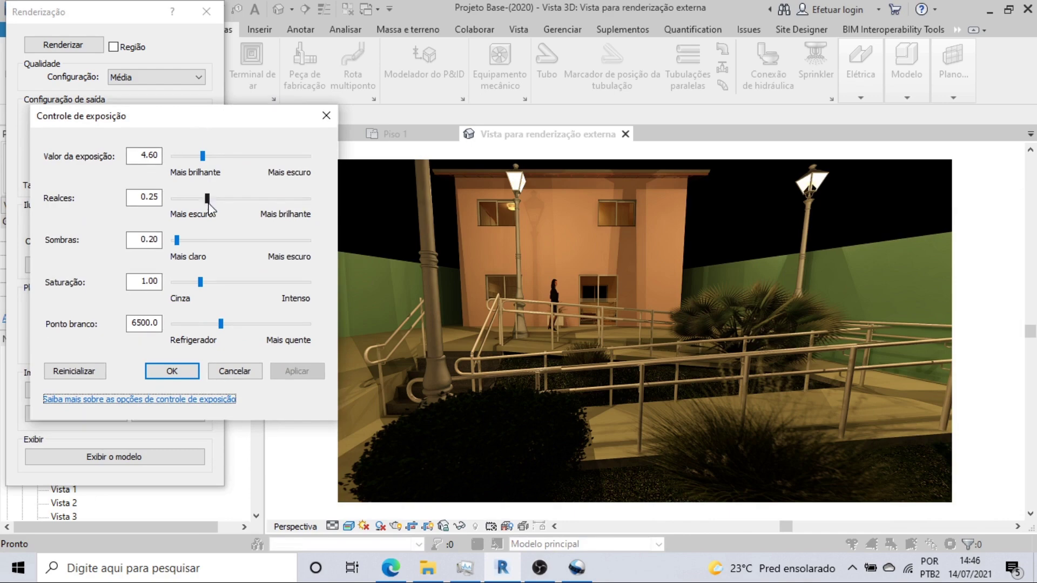
{"action": "left_click", "coordinate": [198, 156]}
{"action": "left_click", "coordinate": [281, 371]}
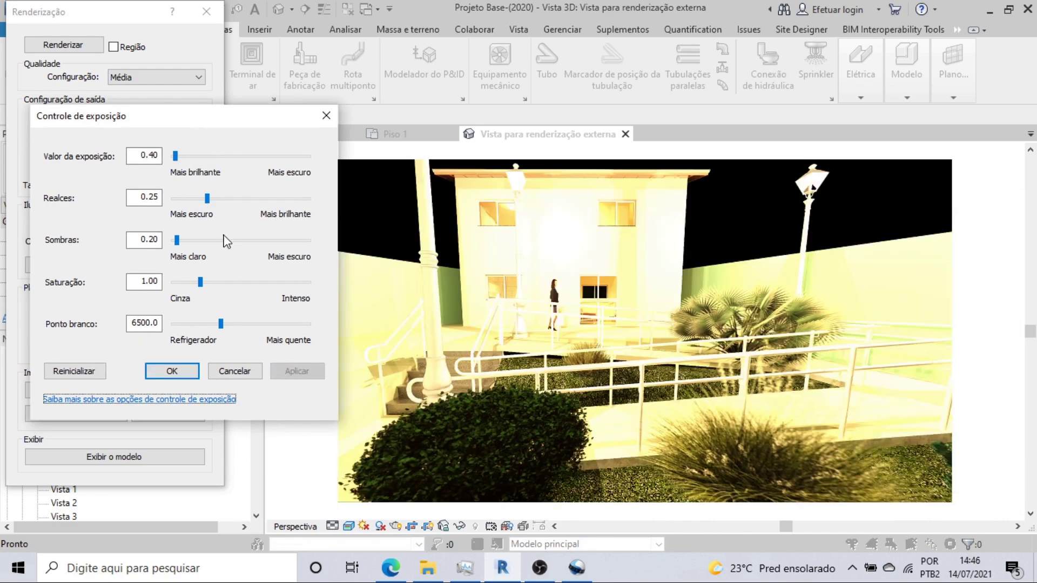
Try an exposure value of 5.17 and a Realces value of 0.45 on the rendered image
{"action": "left_click_drag", "start_coordinate": [178, 157], "coordinate": [207, 157]}
{"action": "left_click", "coordinate": [297, 370]}
{"action": "left_click", "coordinate": [299, 371]}
{"action": "left_click", "coordinate": [278, 370]}
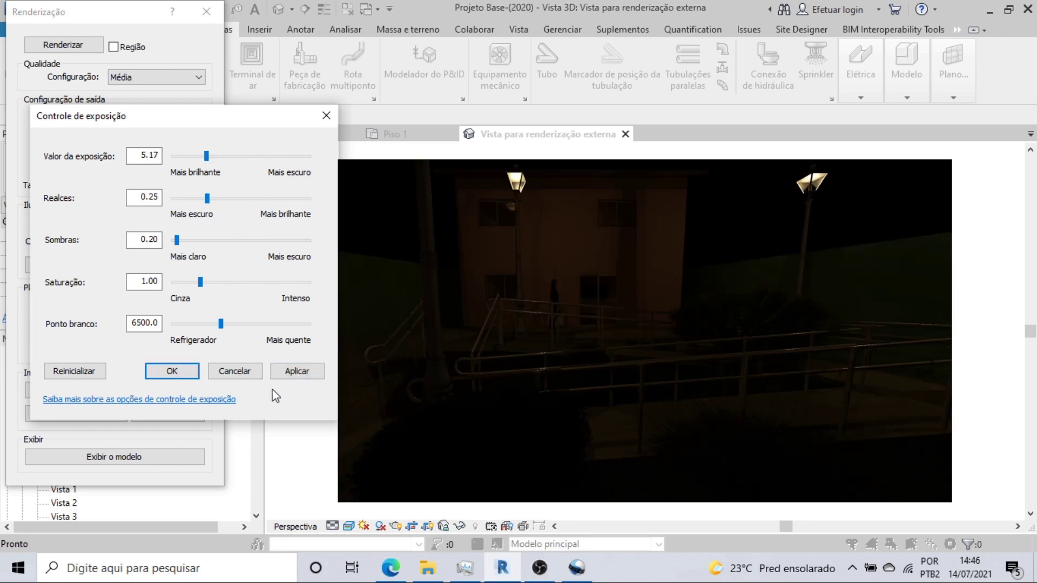
{"action": "left_click", "coordinate": [286, 371]}
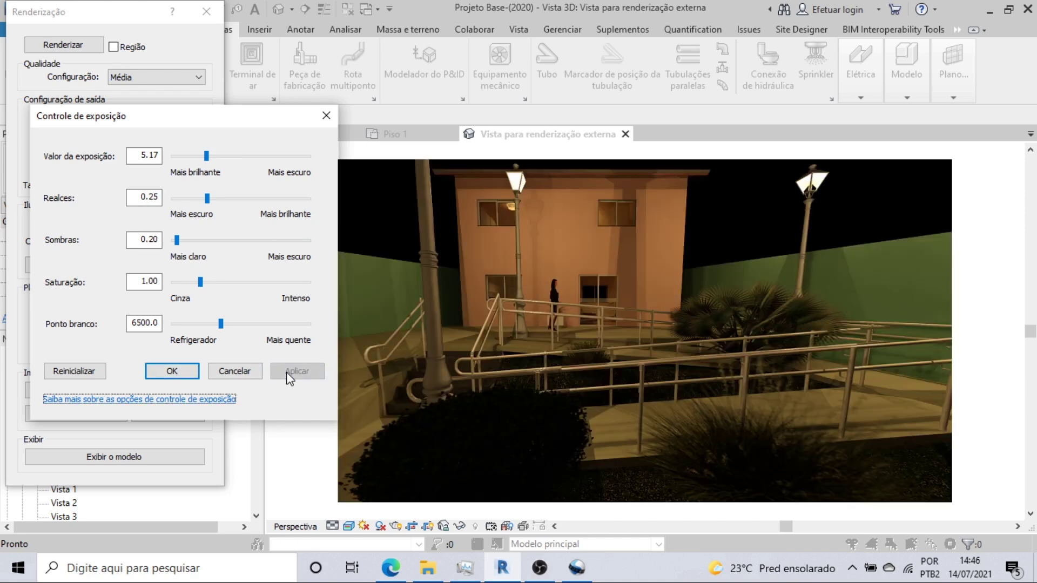
{"action": "left_click", "coordinate": [220, 199]}
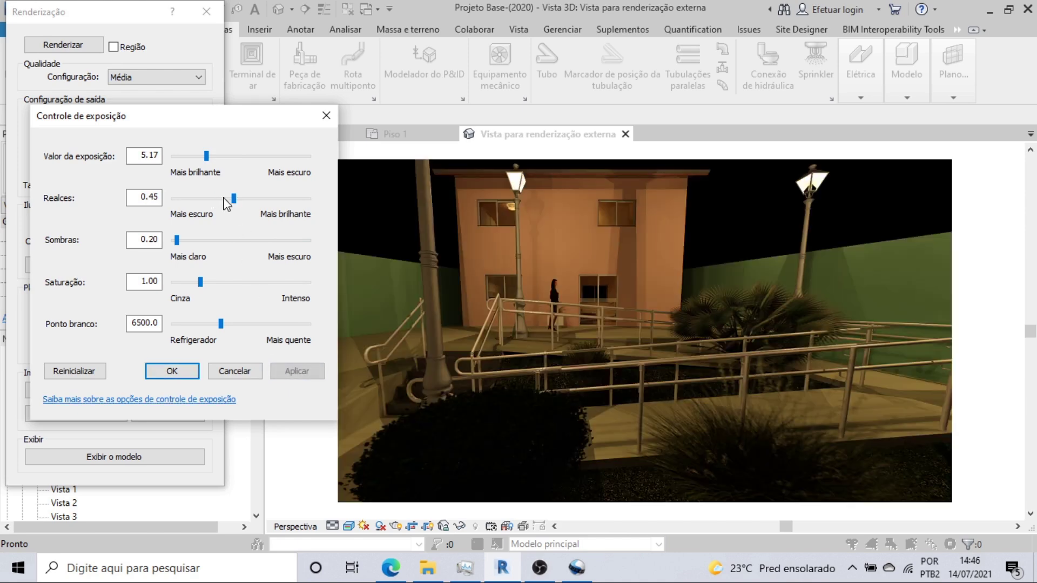
Reset the exposure settings and lower the exposure value to brighten the night render
{"action": "left_click", "coordinate": [74, 371]}
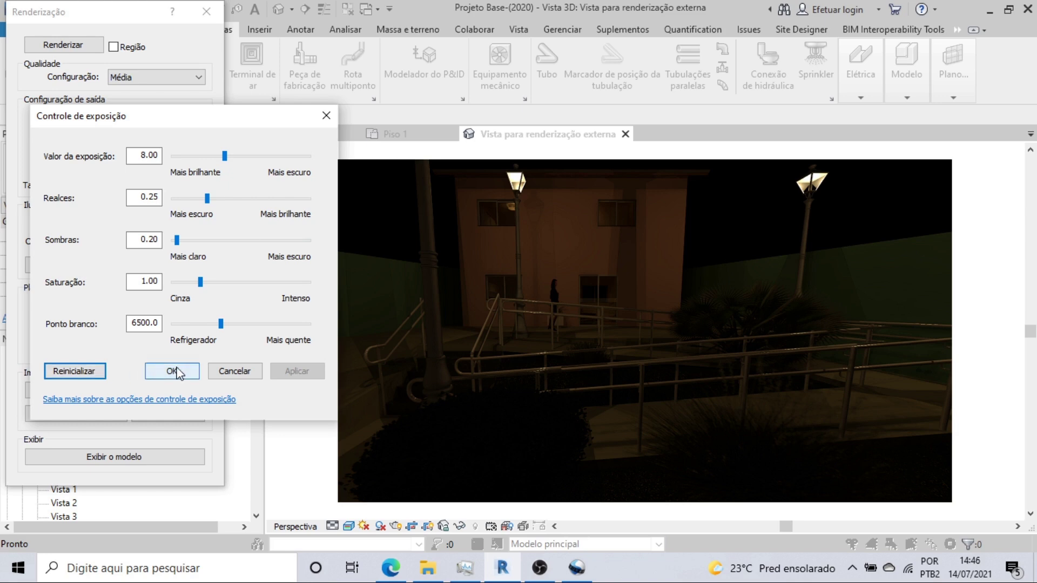
{"action": "left_click", "coordinate": [208, 159]}
{"action": "left_click", "coordinate": [190, 371]}
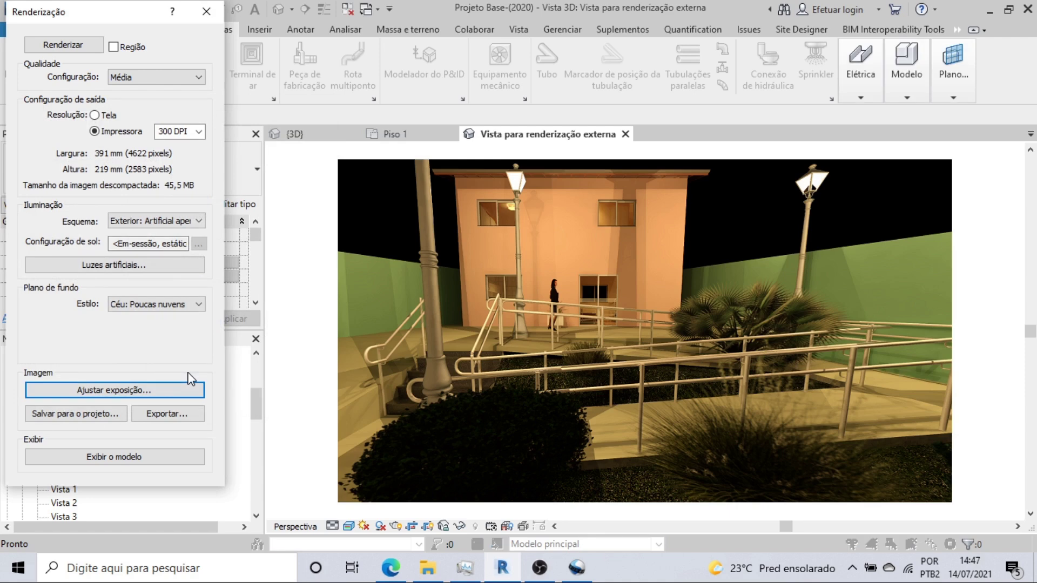
Save the rendered image to the project under the name "Renderização externa noturna"
{"action": "left_click", "coordinate": [102, 413]}
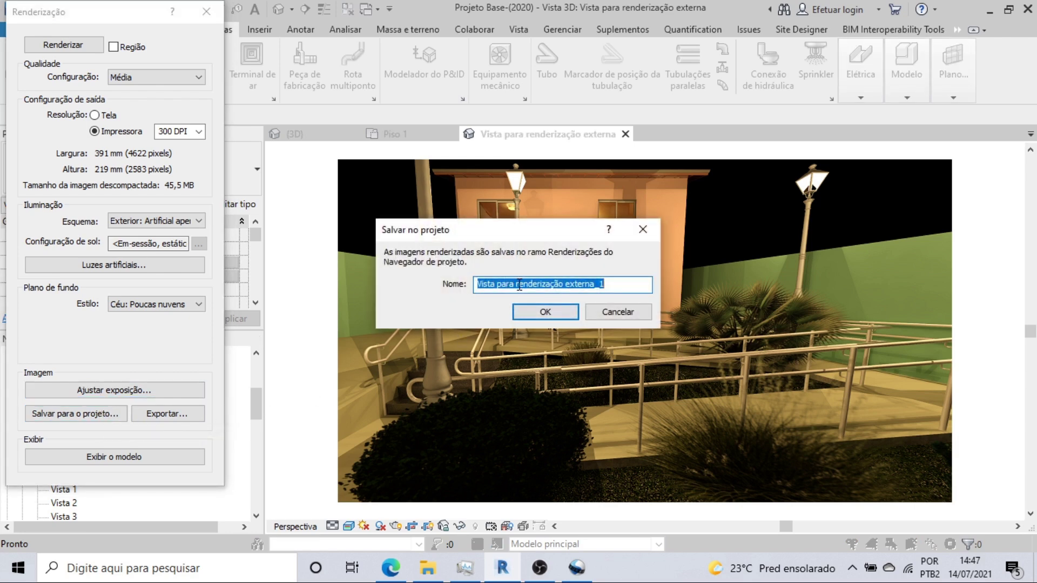
{"action": "left_click_drag", "start_coordinate": [519, 285], "coordinate": [429, 290]}
{"action": "type", "text": "R"}
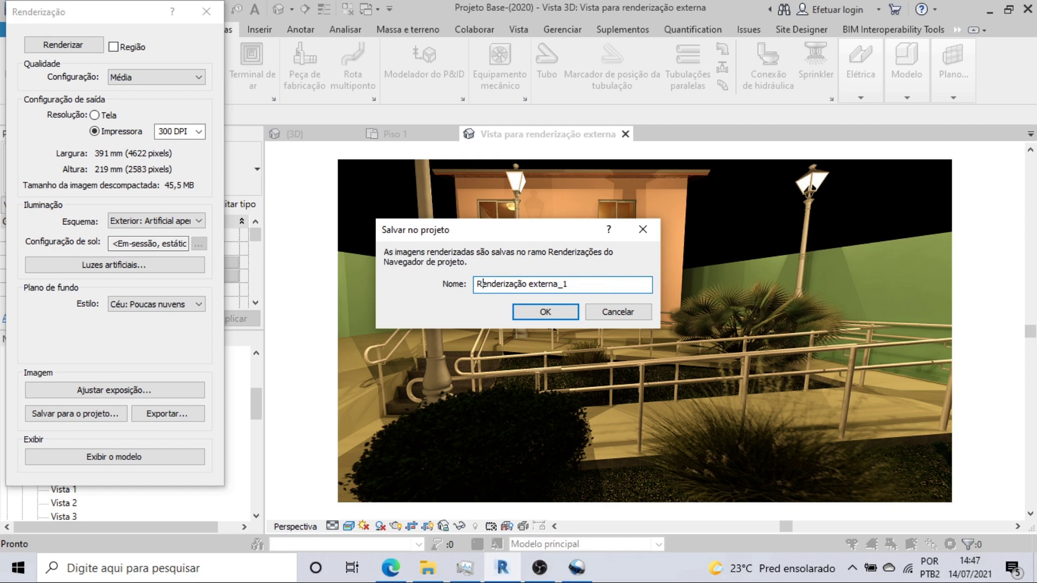
{"action": "left_click_drag", "start_coordinate": [568, 285], "coordinate": [558, 287]}
{"action": "type", "text": "noturna"}
{"action": "left_click", "coordinate": [563, 311]}
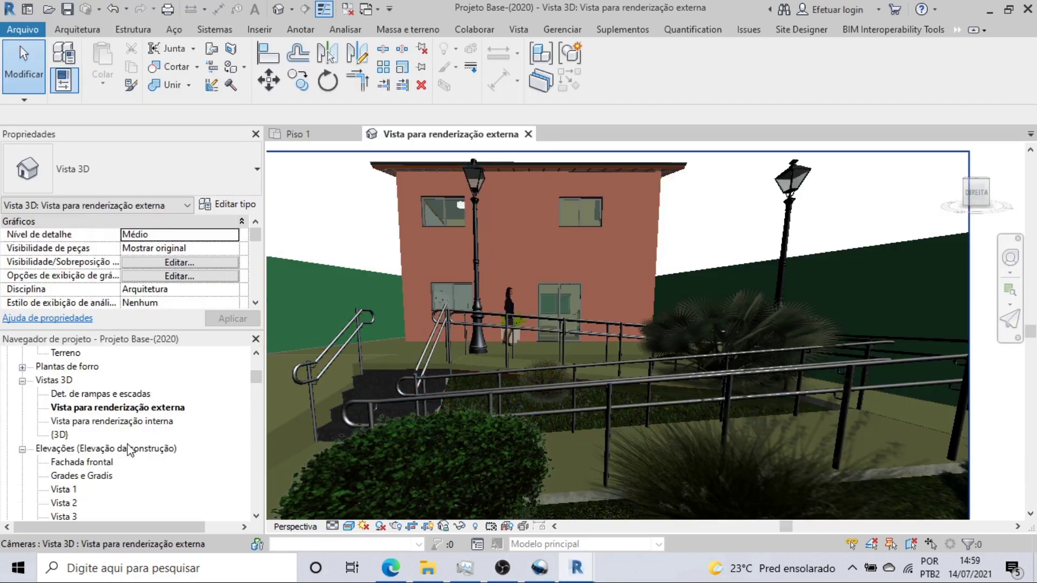
Open the view "Vista para renderização interna" and configure its rendering with Média quality and printer resolution at 300 DPI
{"action": "double_click", "coordinate": [128, 422]}
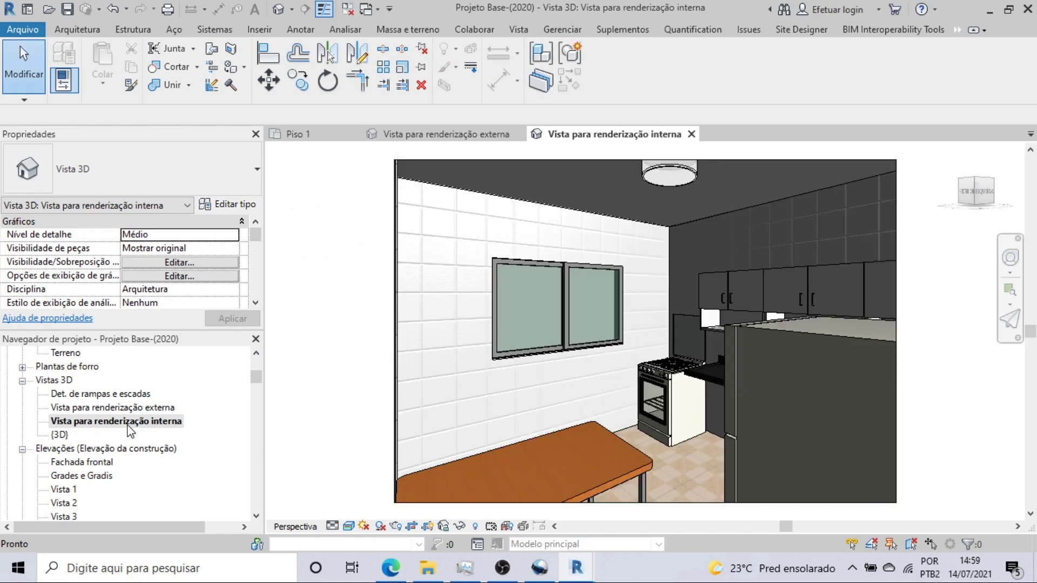
{"action": "left_click", "coordinate": [396, 524]}
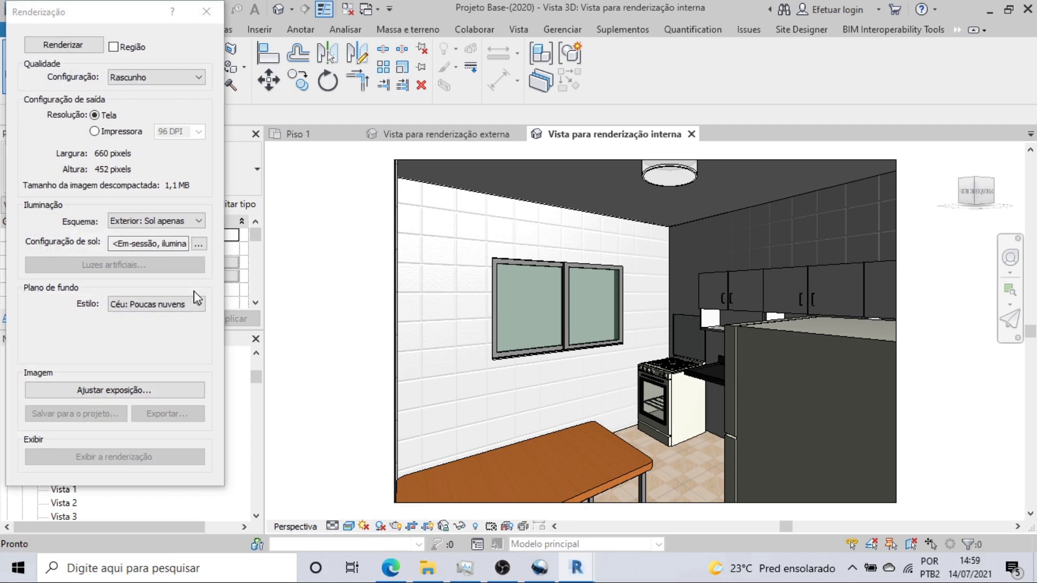
{"action": "left_click", "coordinate": [147, 77]}
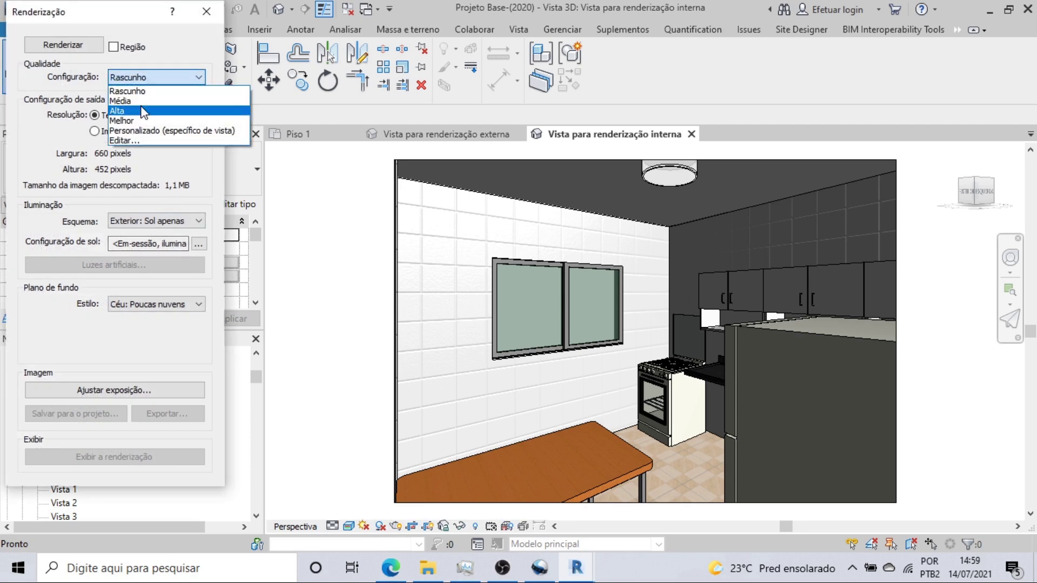
{"action": "left_click", "coordinate": [144, 106]}
{"action": "left_click", "coordinate": [95, 131]}
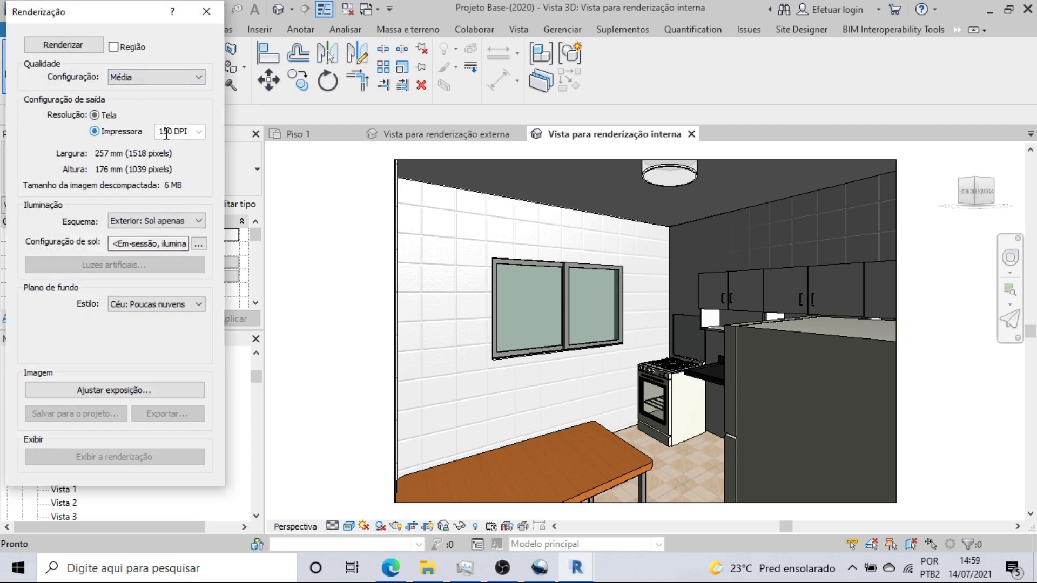
{"action": "left_click", "coordinate": [190, 131]}
{"action": "left_click", "coordinate": [198, 132]}
{"action": "left_click", "coordinate": [175, 162]}
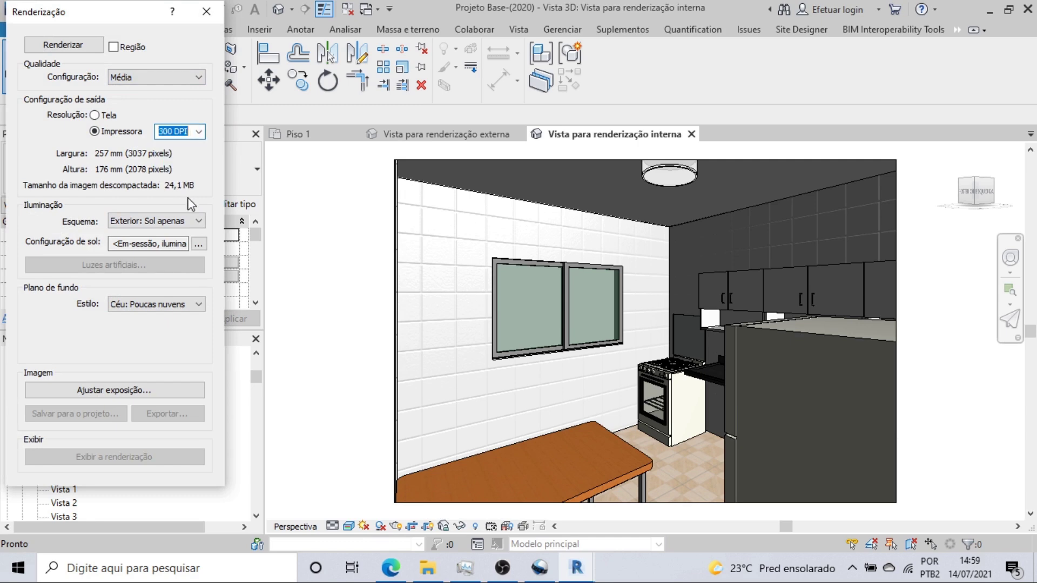
Render the kitchen view with the lighting scheme "Interior: Sol apenas"
{"action": "left_click", "coordinate": [204, 222]}
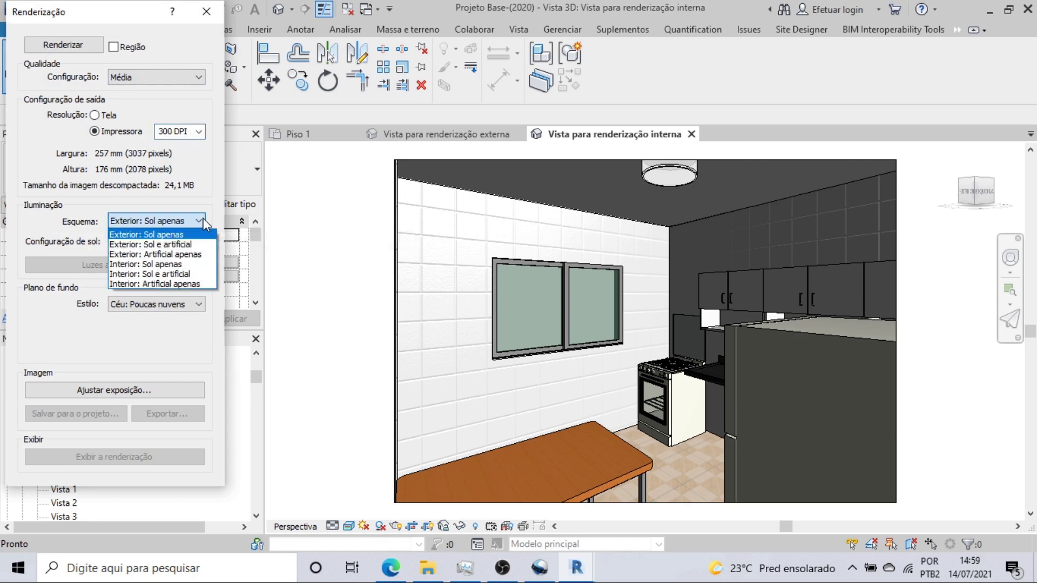
{"action": "left_click", "coordinate": [178, 265]}
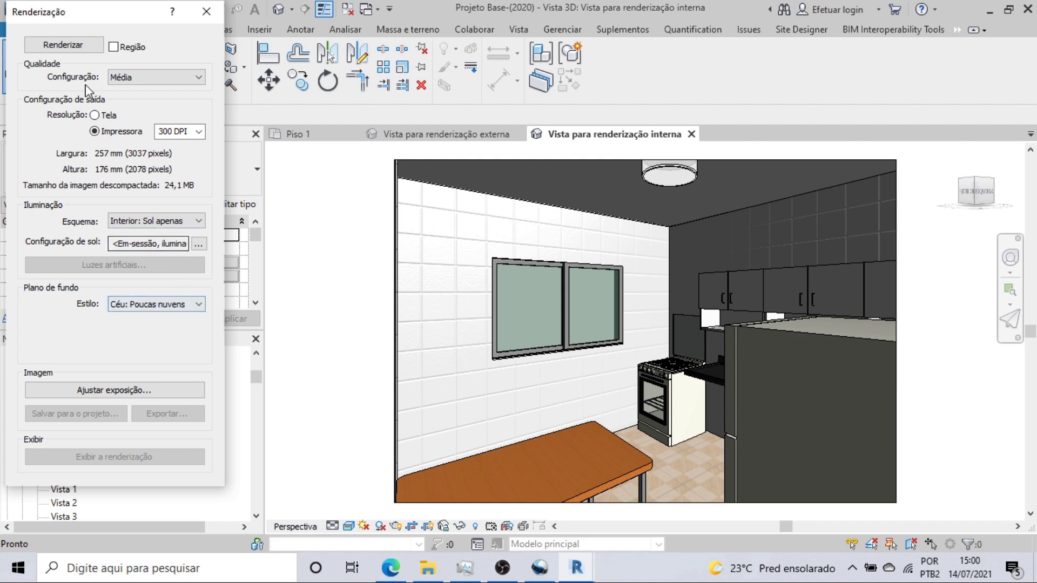
{"action": "left_click", "coordinate": [84, 47]}
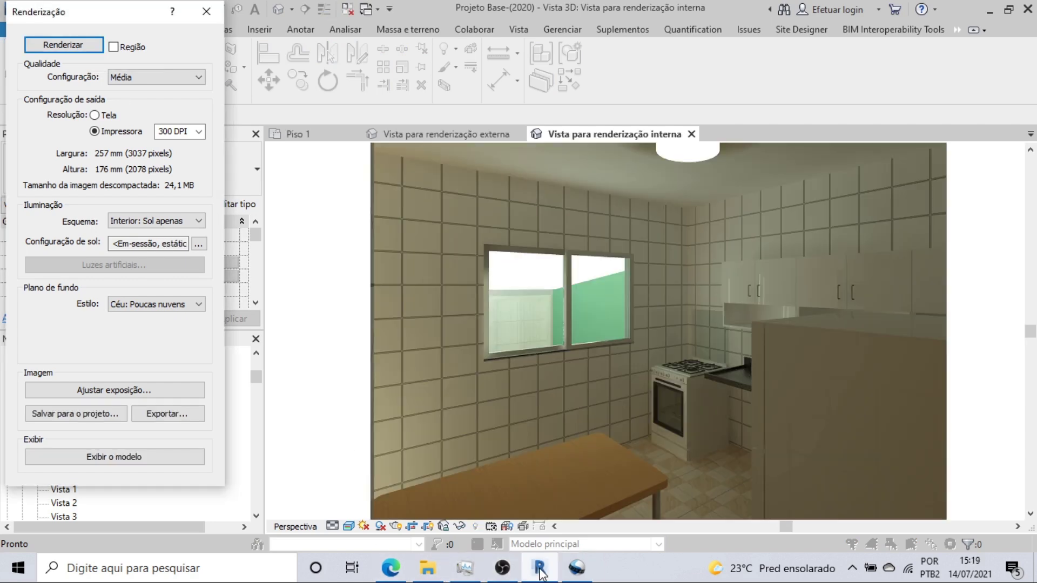
Save the rendered kitchen image to the project as "Renderização interna diurna" and close the rendering settings
{"action": "left_click", "coordinate": [89, 408]}
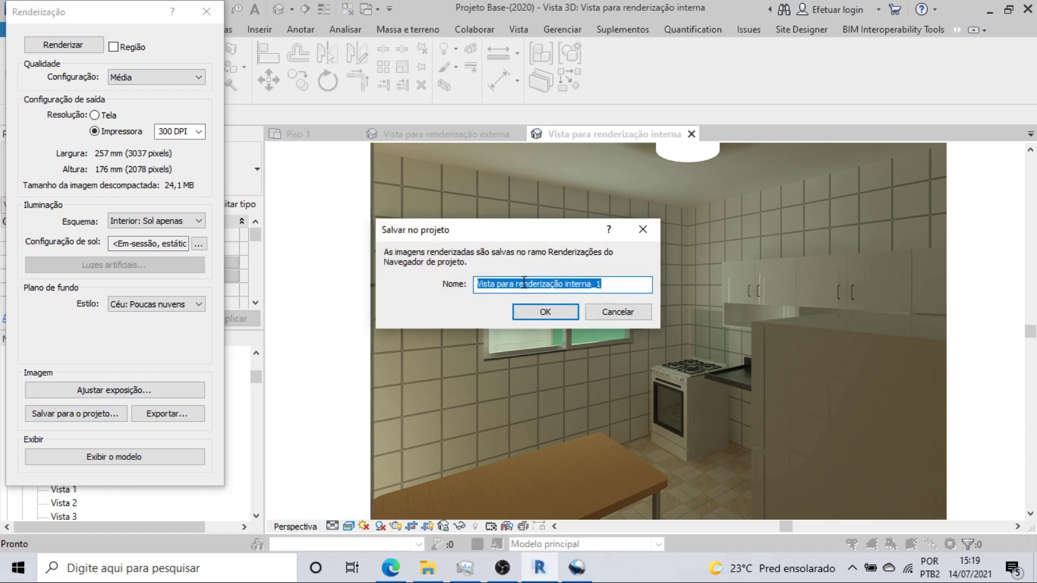
{"action": "left_click", "coordinate": [520, 283]}
{"action": "left_click_drag", "start_coordinate": [521, 283], "coordinate": [479, 286]}
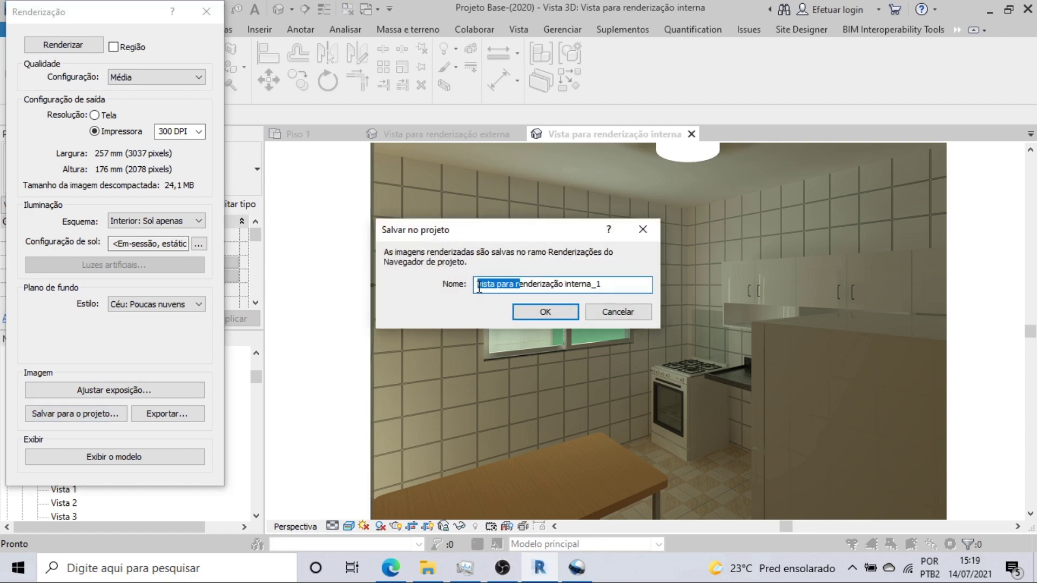
{"action": "type", "text": "R"}
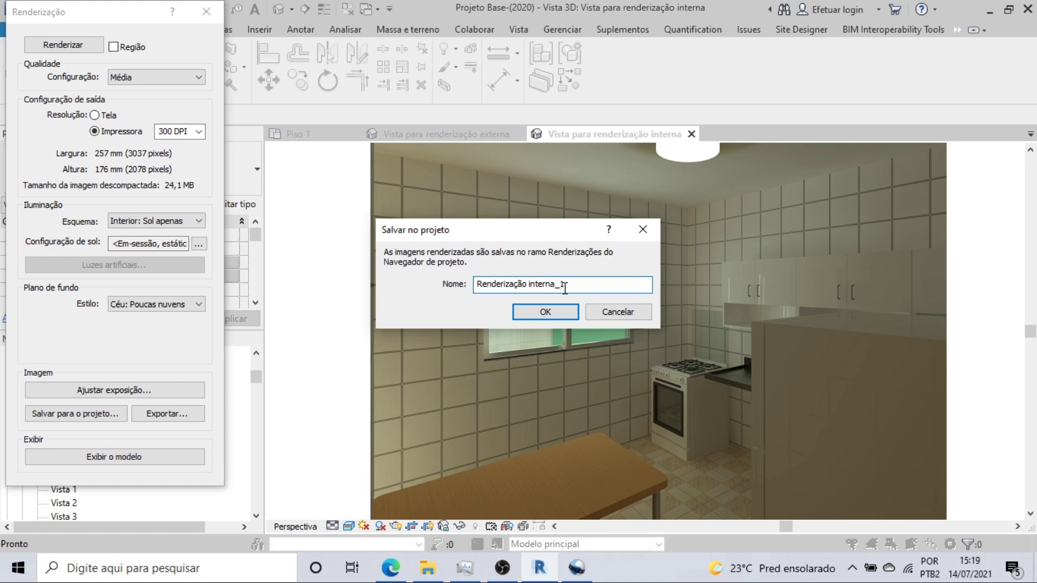
{"action": "left_click_drag", "start_coordinate": [565, 286], "coordinate": [557, 290]}
{"action": "type", "text": "diurna"}
{"action": "left_click", "coordinate": [554, 312]}
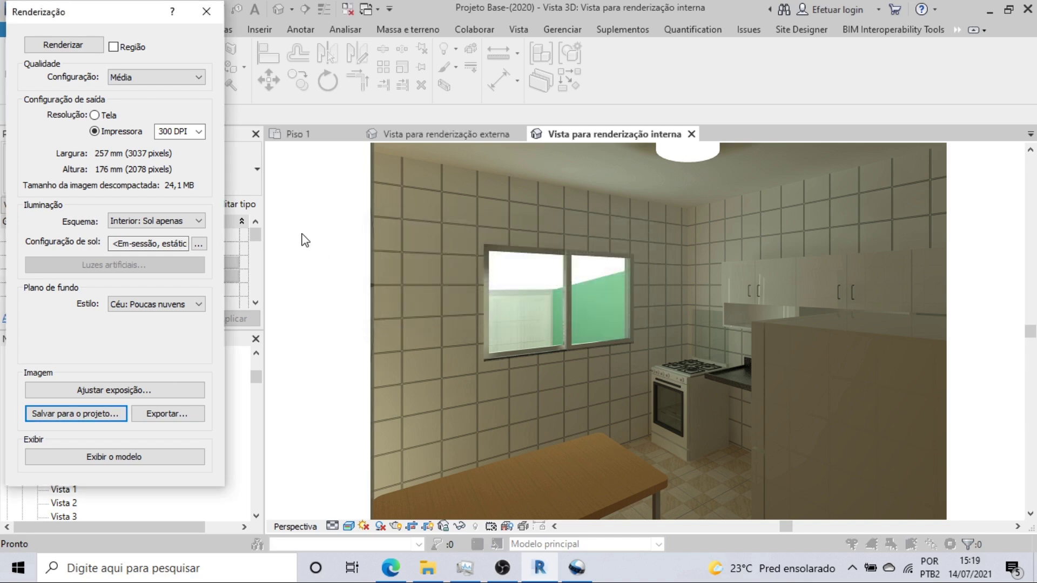
{"action": "left_click", "coordinate": [207, 12]}
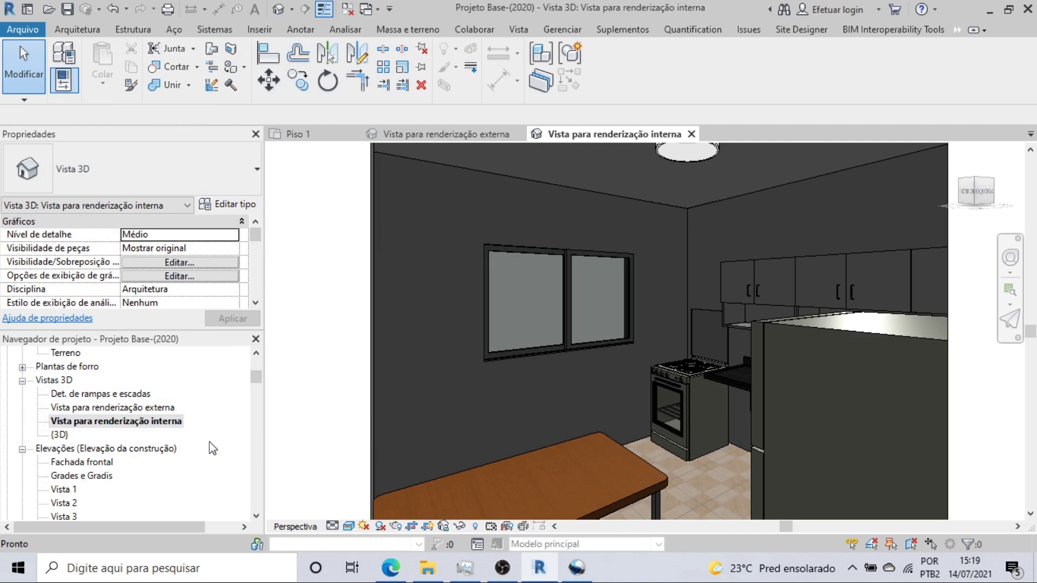
Render the kitchen view with the lighting scheme "Interior: Artificial apenas" and close the rendering settings
{"action": "left_click", "coordinate": [398, 529]}
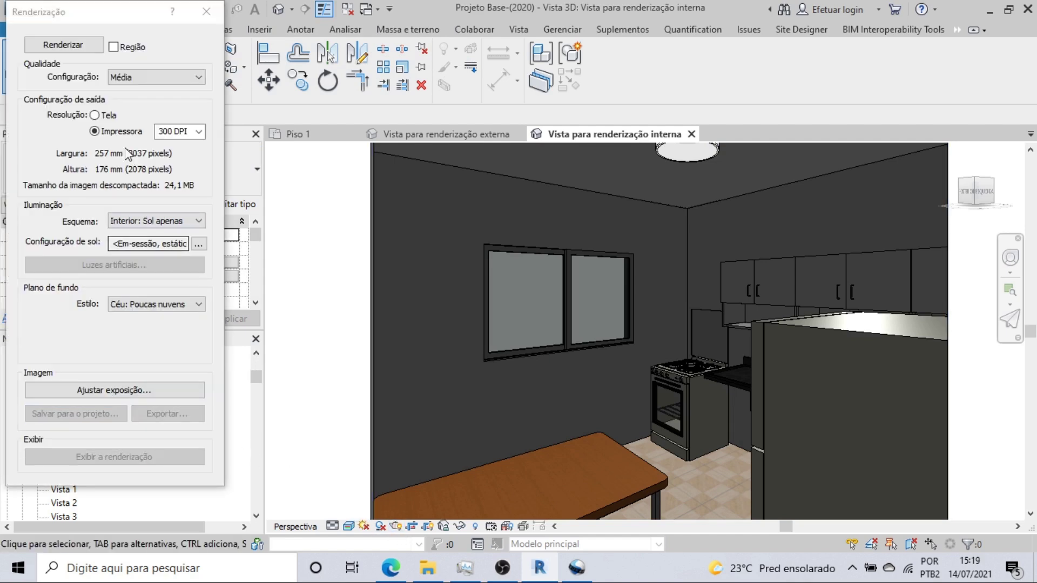
{"action": "left_click", "coordinate": [192, 223]}
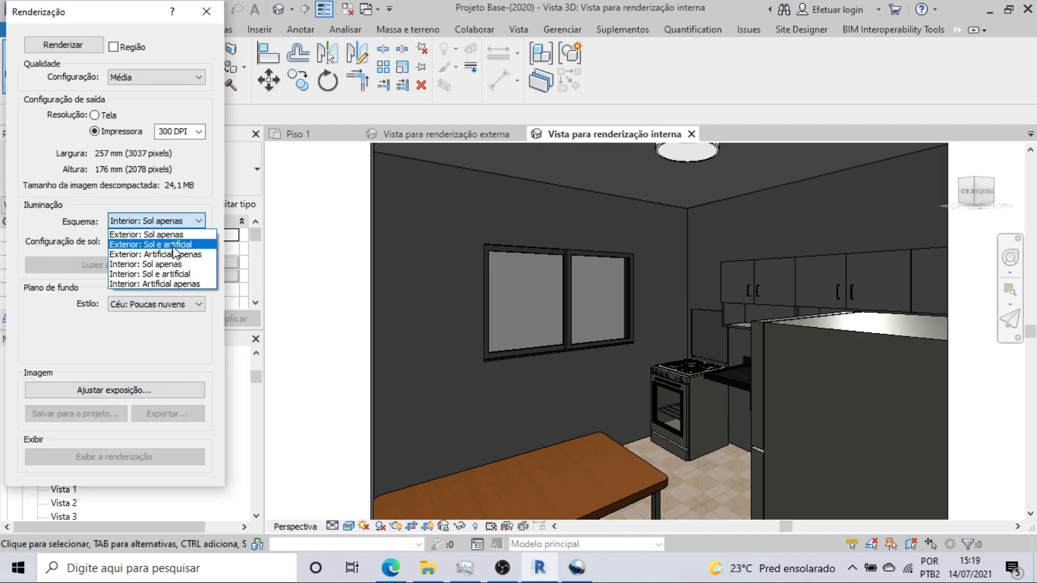
{"action": "left_click", "coordinate": [174, 285]}
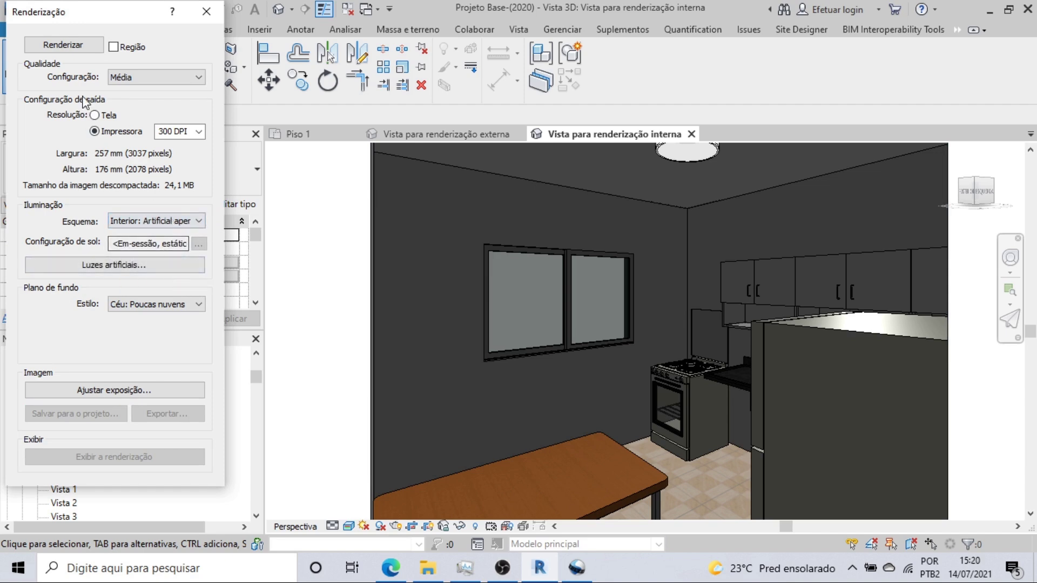
{"action": "left_click", "coordinate": [80, 46]}
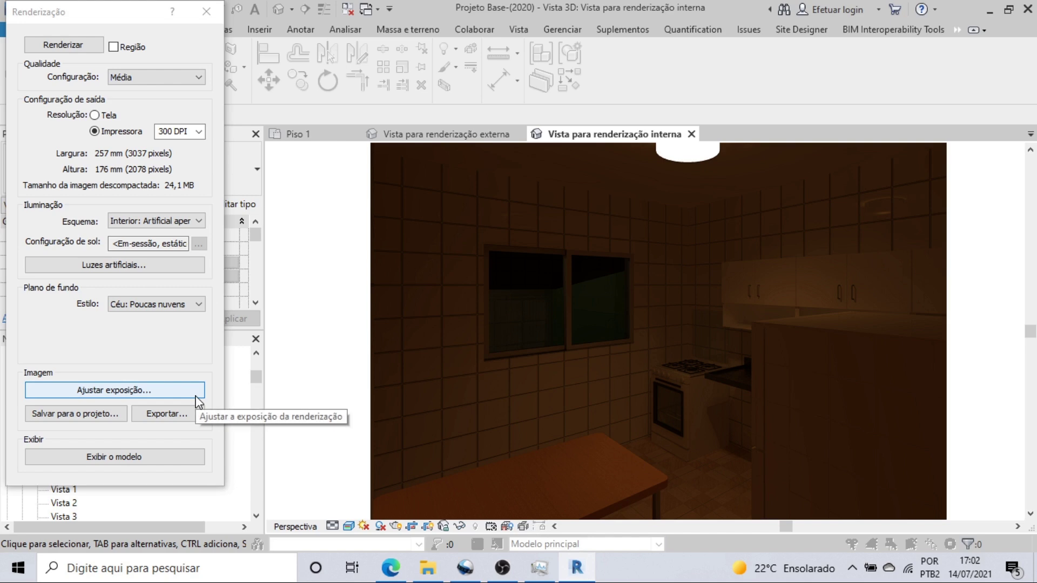
{"action": "left_click", "coordinate": [204, 11]}
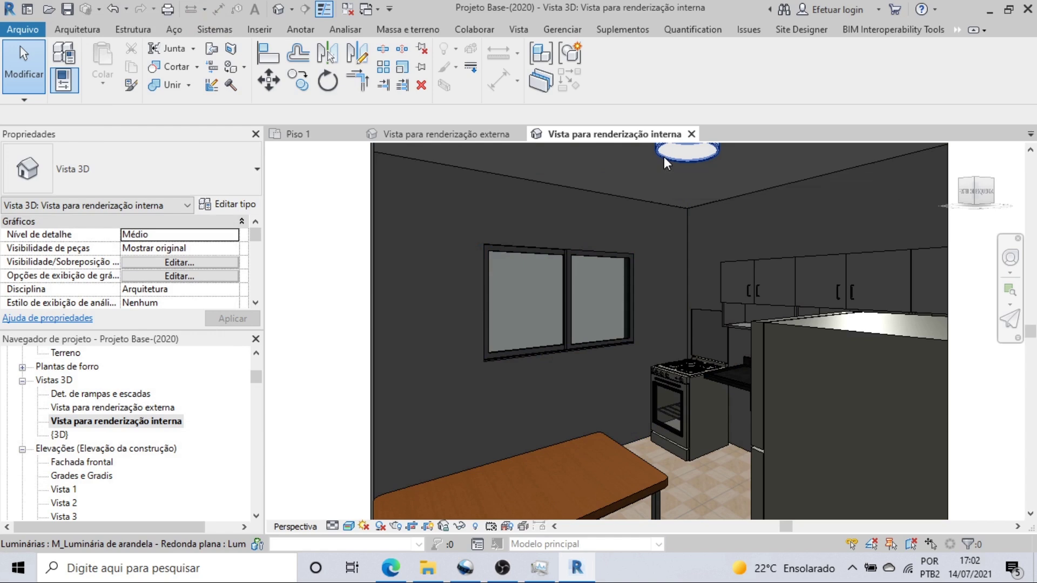
Open the type properties of the kitchen ceiling light and inspect the light loss factor in its photometric parameters
{"action": "left_click", "coordinate": [663, 157]}
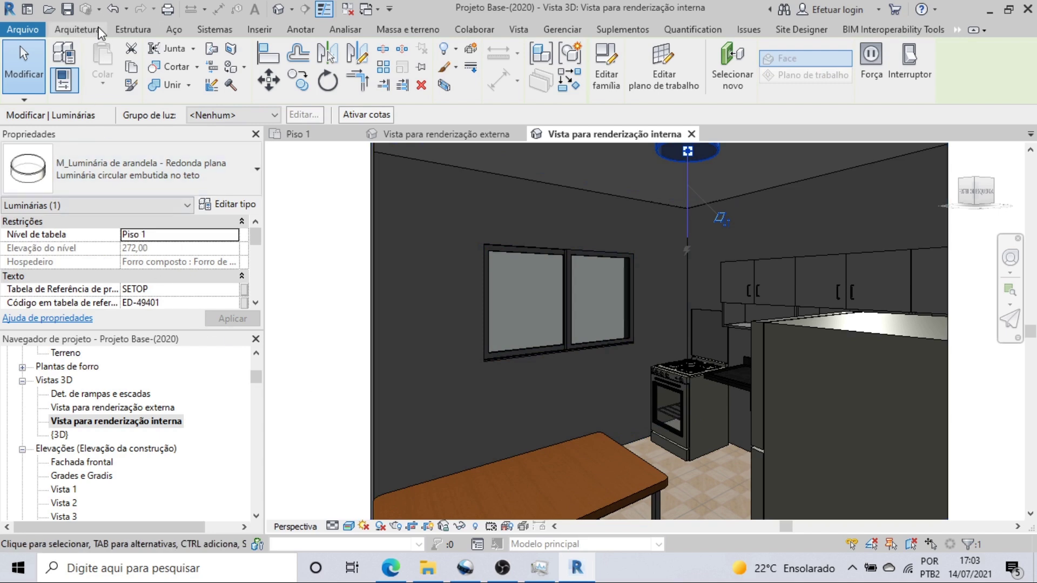
{"action": "left_click", "coordinate": [240, 208]}
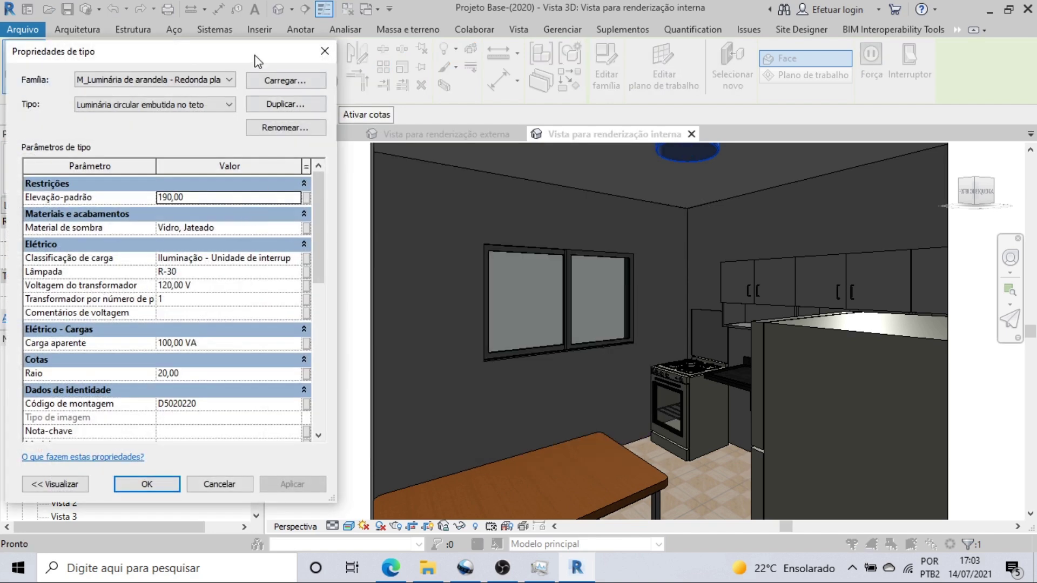
{"action": "left_click_drag", "start_coordinate": [254, 56], "coordinate": [465, 76]}
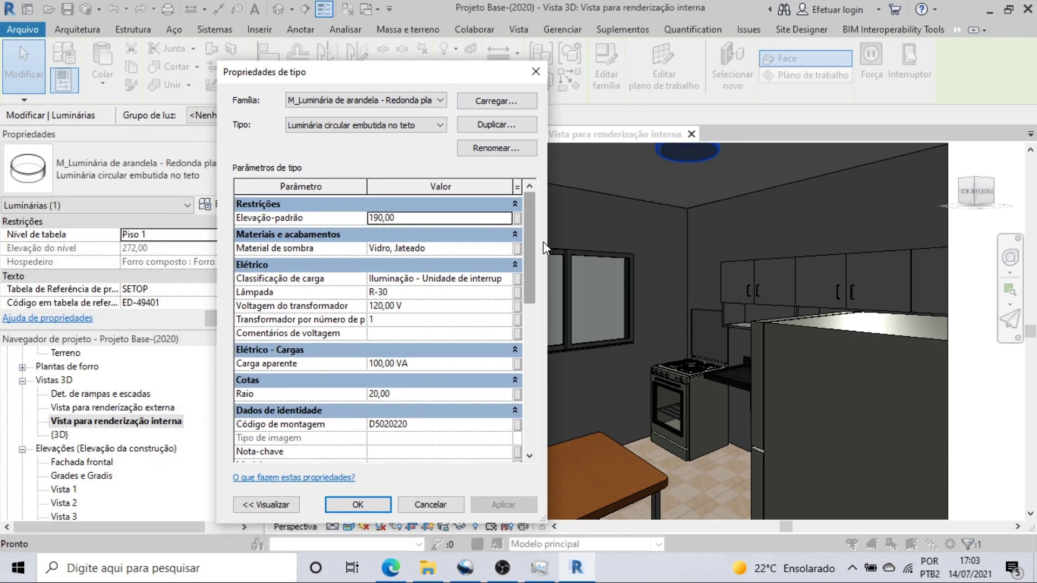
{"action": "scroll", "coordinate": [529, 251], "scroll_direction": "down", "scroll_amount": 1}
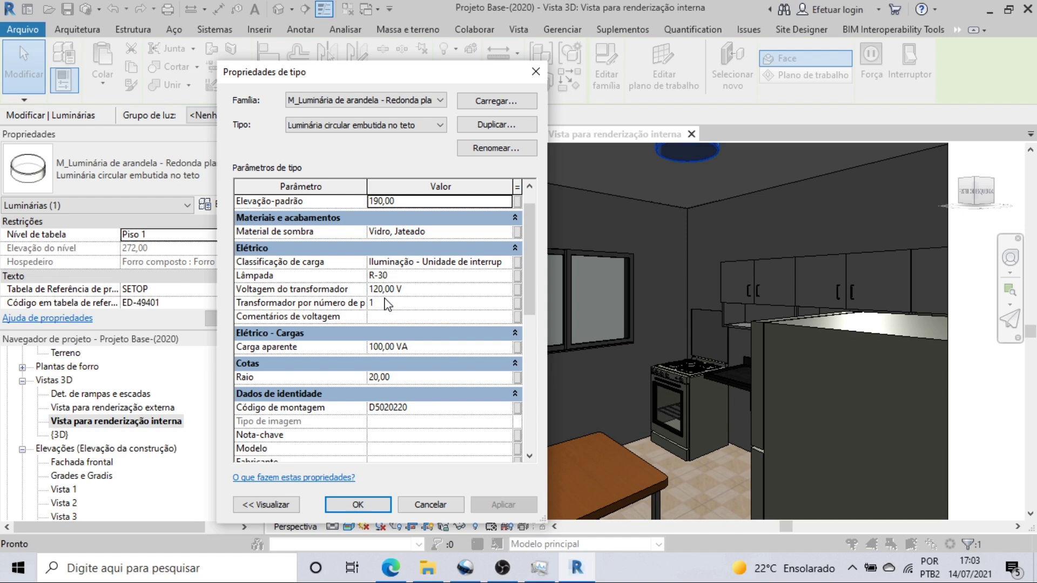
{"action": "left_click_drag", "start_coordinate": [527, 258], "coordinate": [539, 402]}
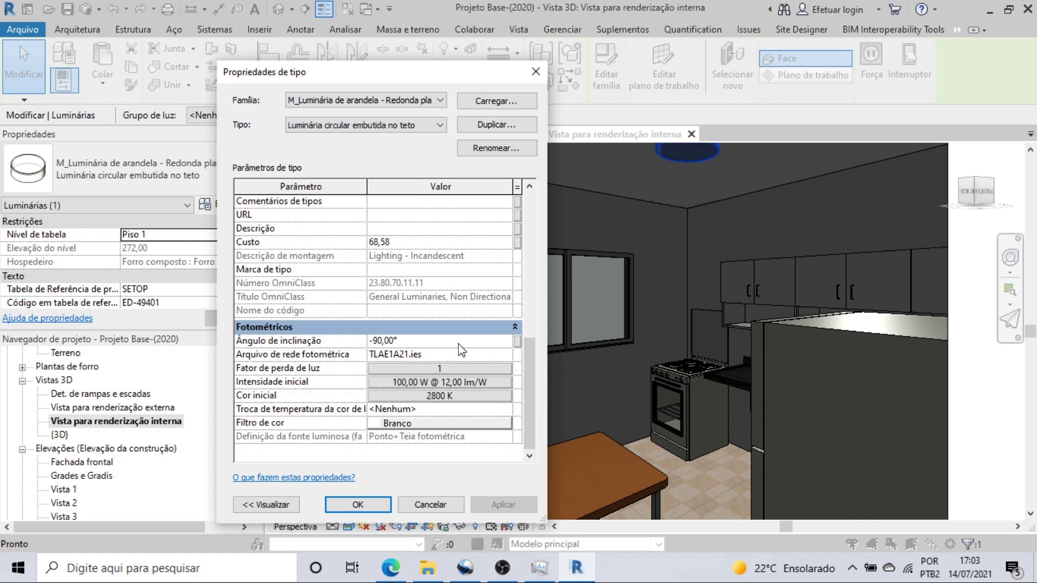
{"action": "left_click", "coordinate": [431, 370]}
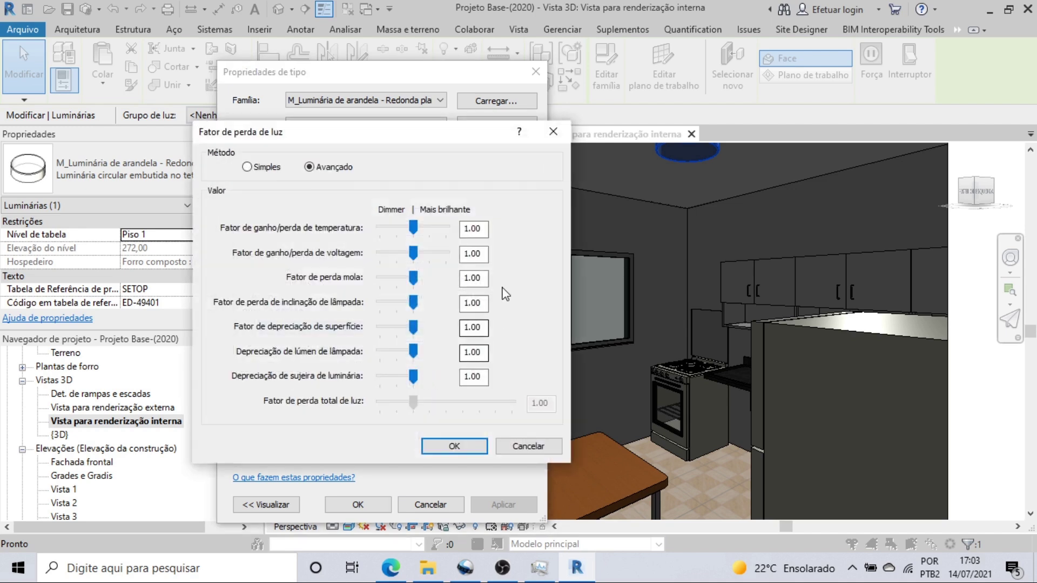
{"action": "left_click", "coordinate": [518, 446]}
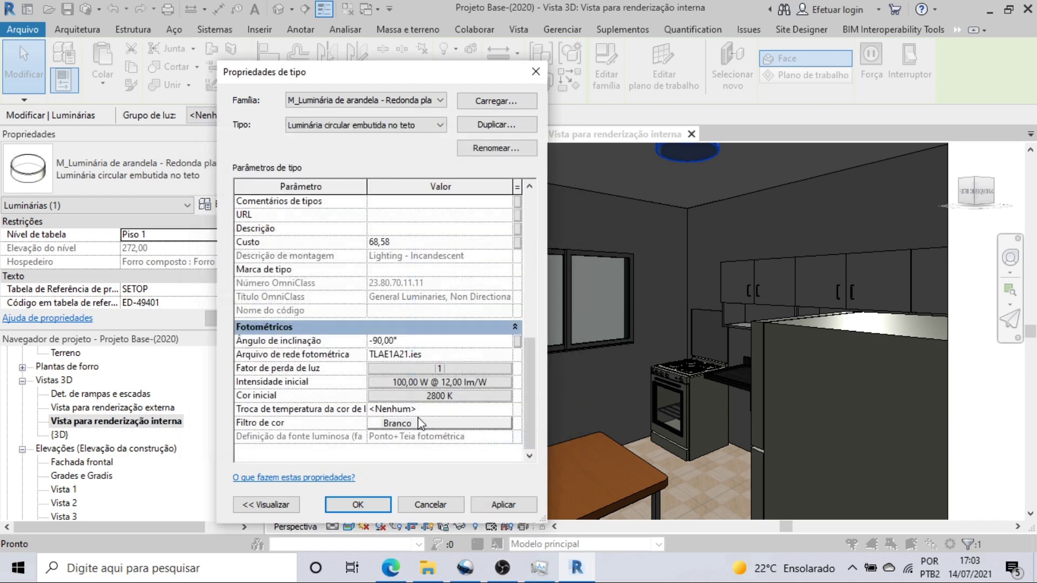
Define the ceiling light's initial intensity by luminous flux (Fluxo luminoso) and set it to 4000 lm
{"action": "left_click", "coordinate": [407, 383]}
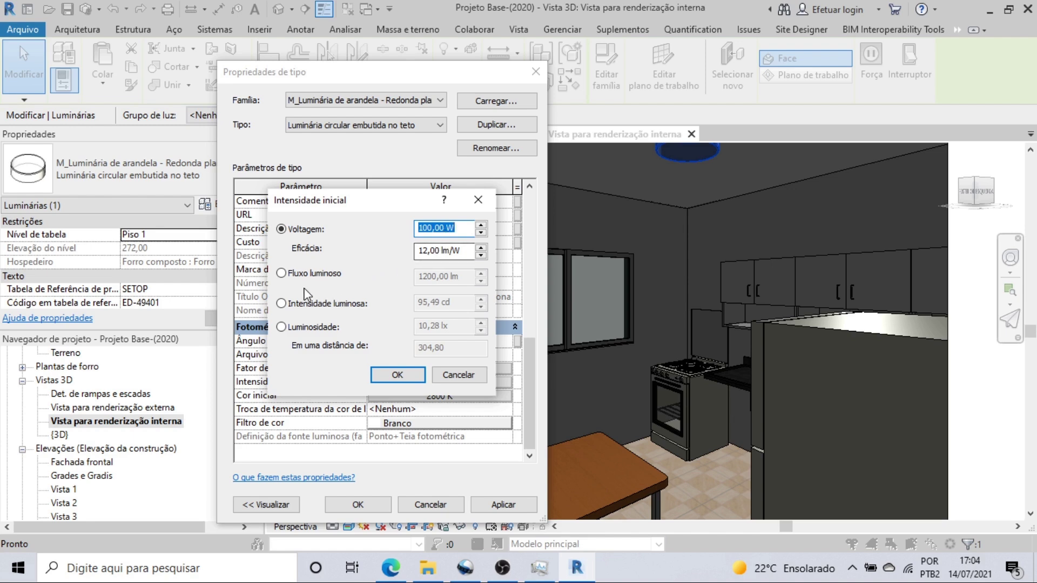
{"action": "left_click", "coordinate": [281, 273]}
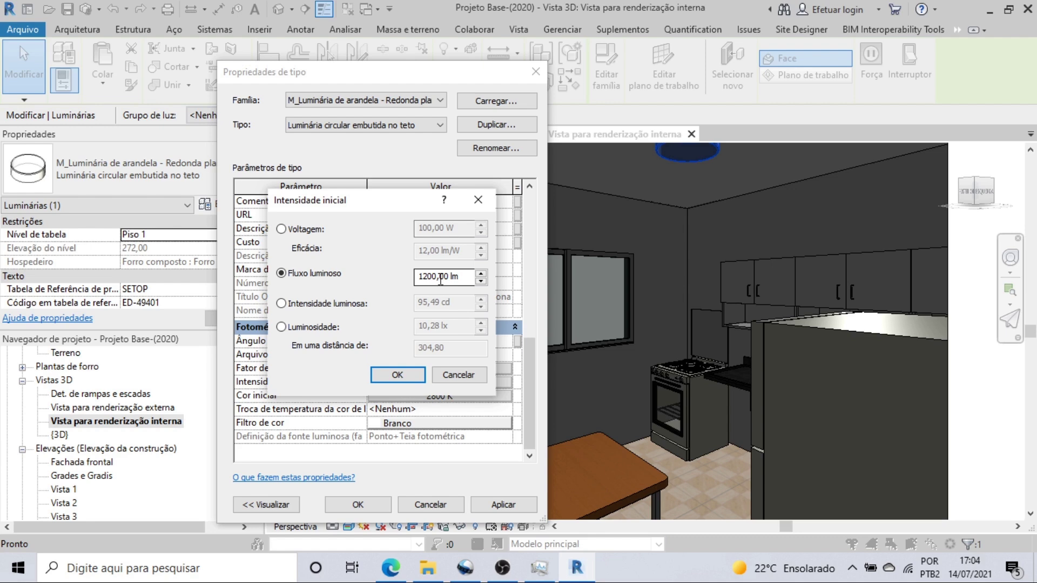
{"action": "left_click", "coordinate": [282, 304]}
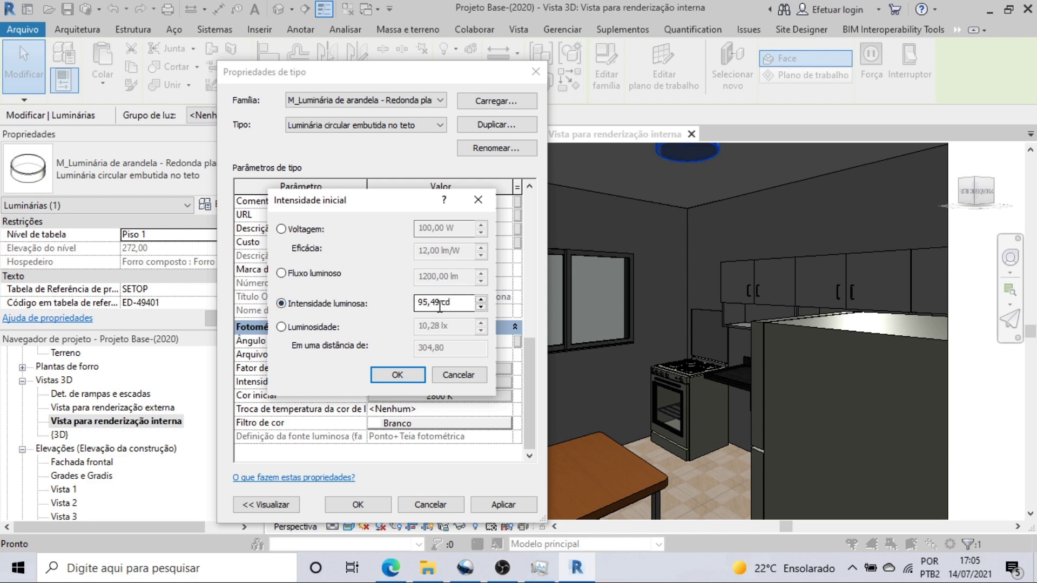
{"action": "left_click", "coordinate": [284, 327]}
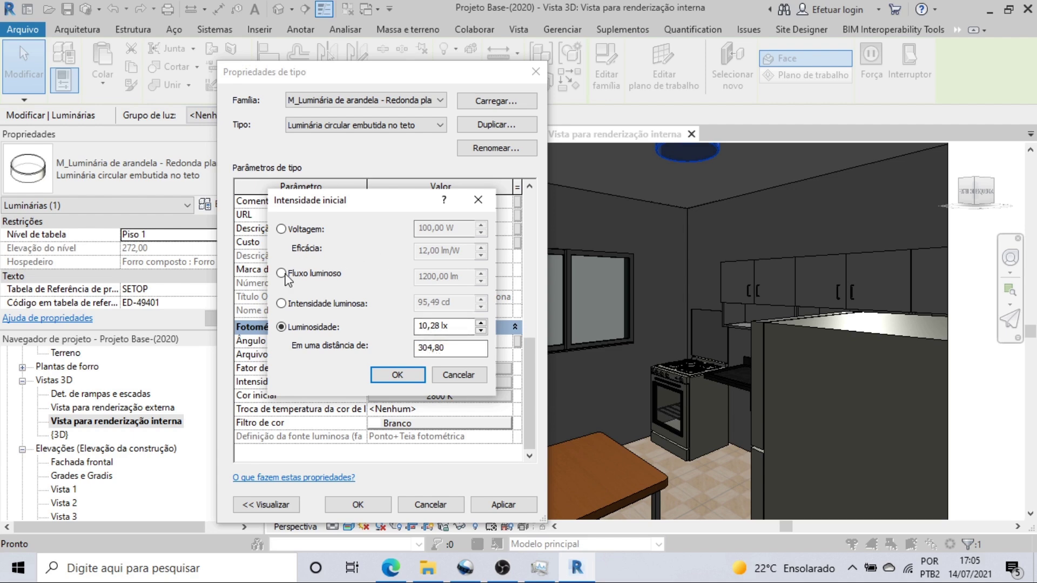
{"action": "left_click", "coordinate": [282, 275]}
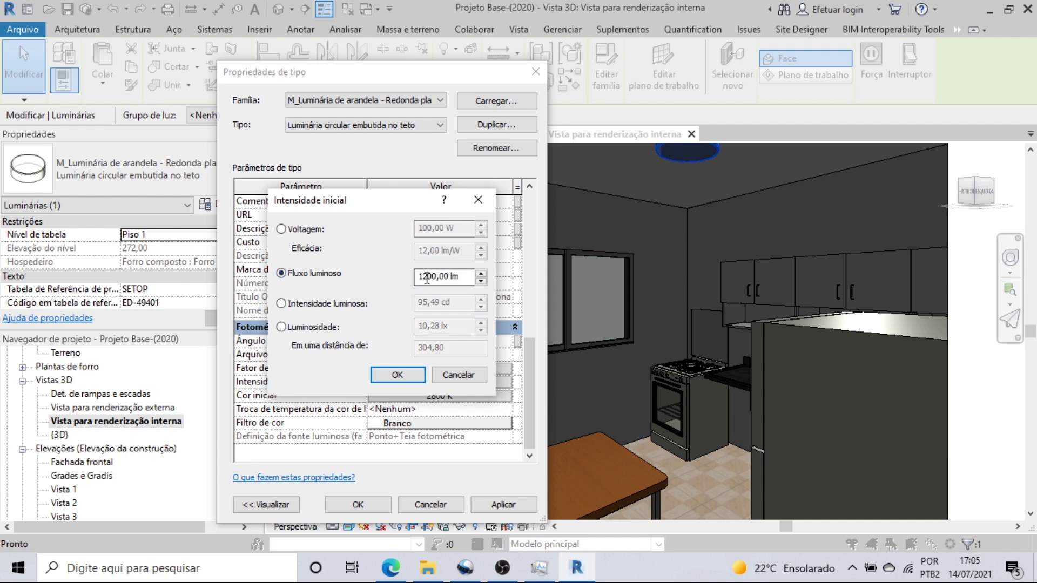
{"action": "left_click", "coordinate": [427, 278]}
{"action": "left_click_drag", "start_coordinate": [427, 278], "coordinate": [419, 279]}
{"action": "type", "text": "40"}
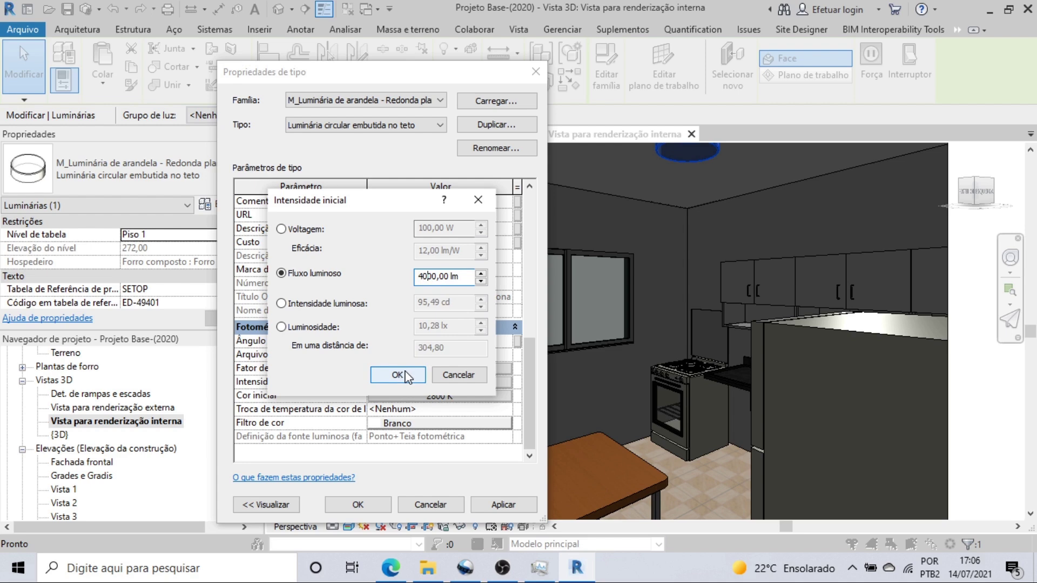
{"action": "left_click", "coordinate": [397, 375]}
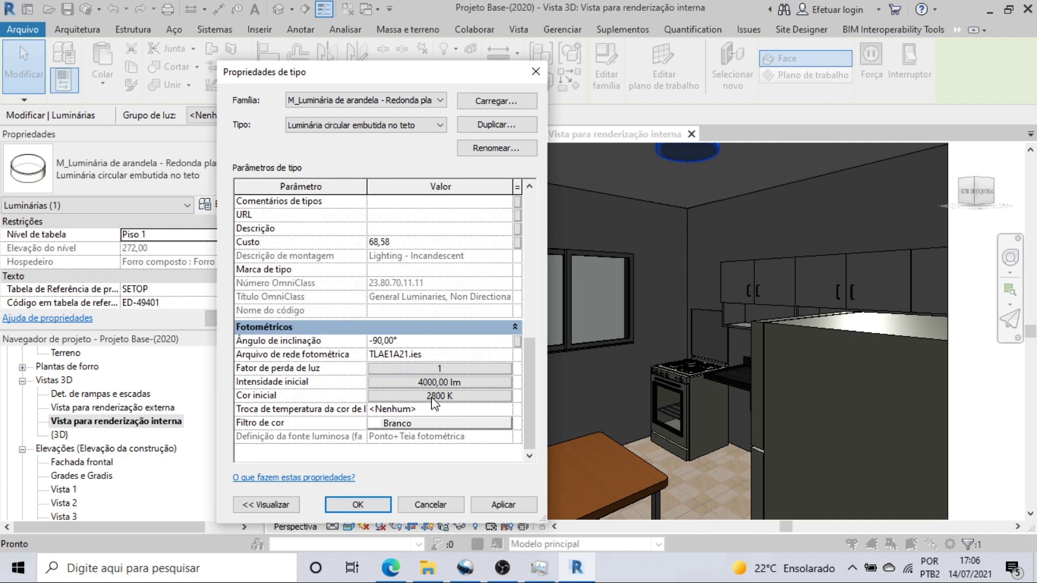
Try the predefined initial colours Fluorescente (Branco quente) and Sódio de alta pressão for the kitchen ceiling light
{"action": "left_click", "coordinate": [432, 396]}
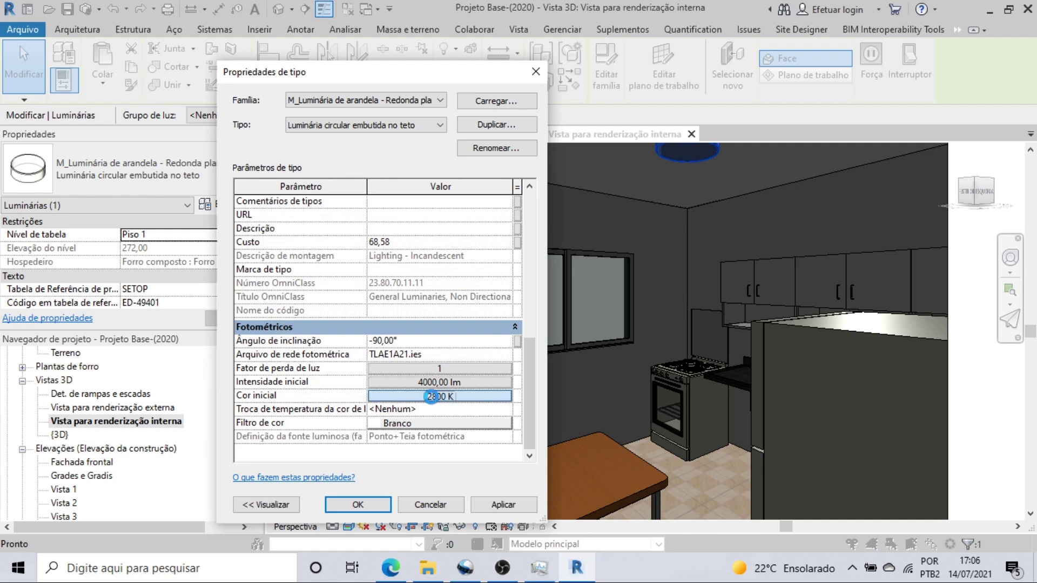
{"action": "left_click", "coordinate": [432, 397]}
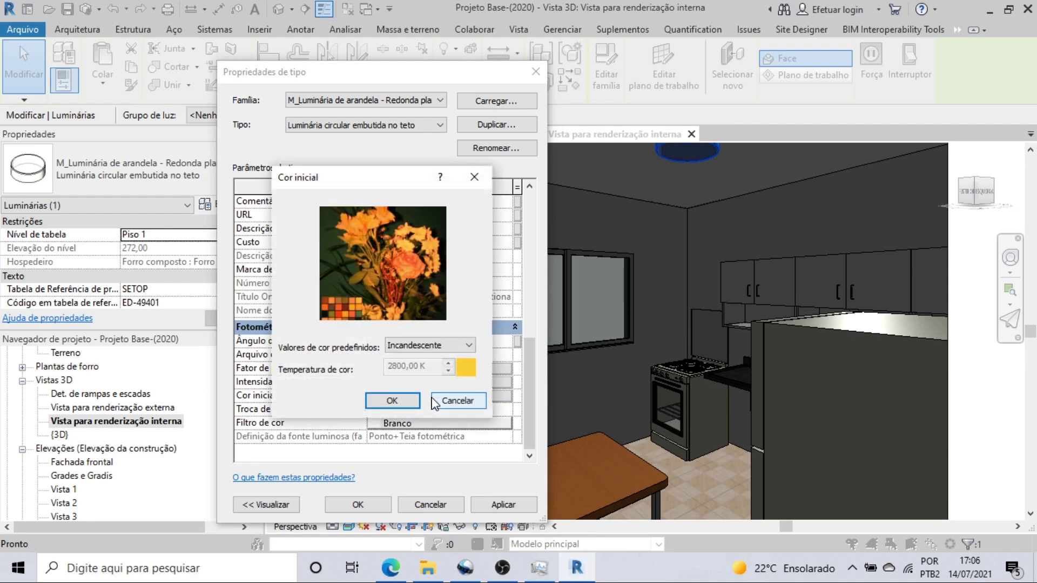
{"action": "left_click", "coordinate": [442, 348]}
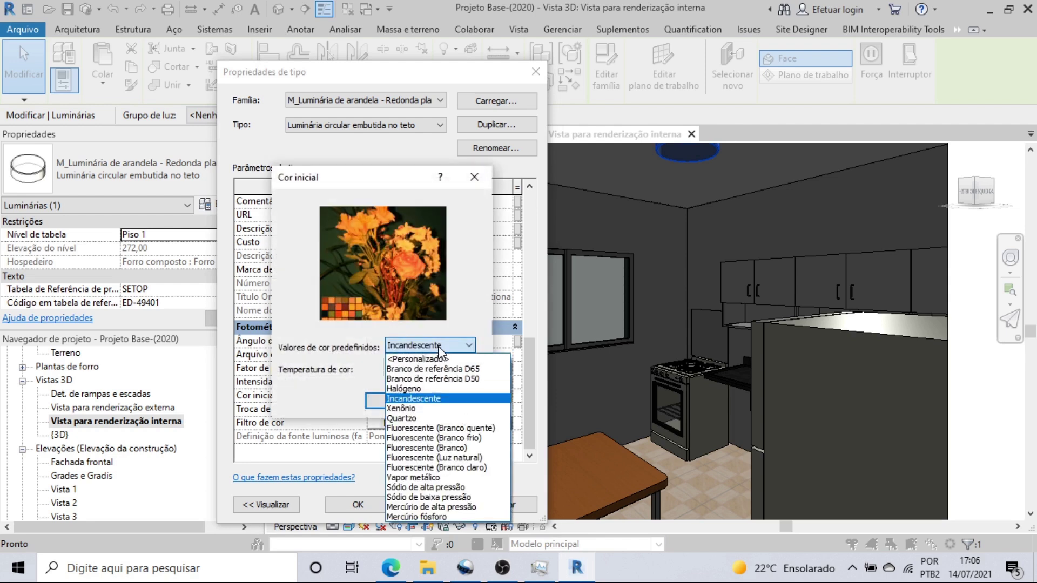
{"action": "left_click", "coordinate": [440, 350]}
{"action": "left_click", "coordinate": [442, 351]}
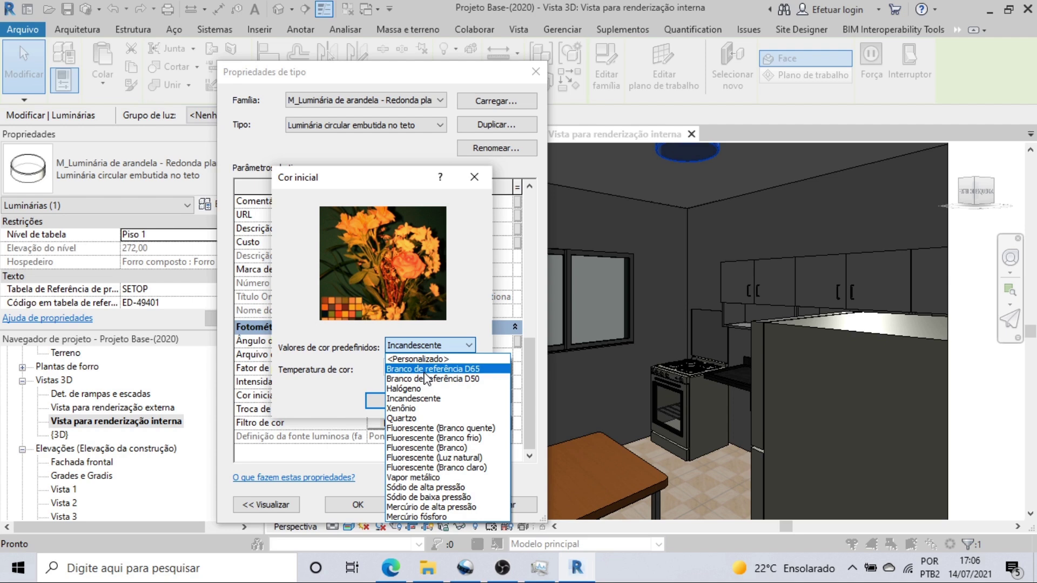
{"action": "left_click", "coordinate": [430, 427]}
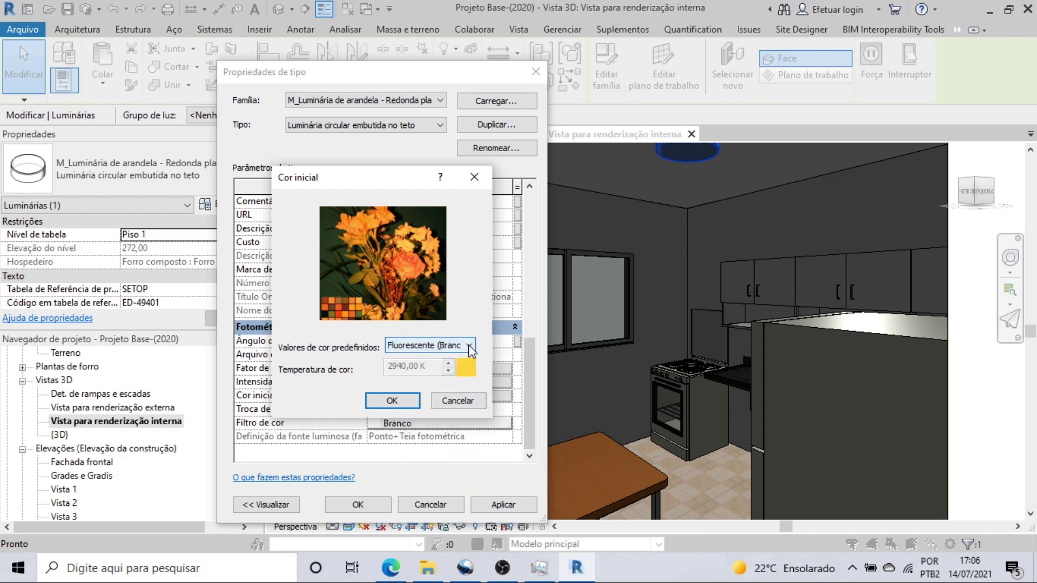
{"action": "left_click", "coordinate": [469, 346]}
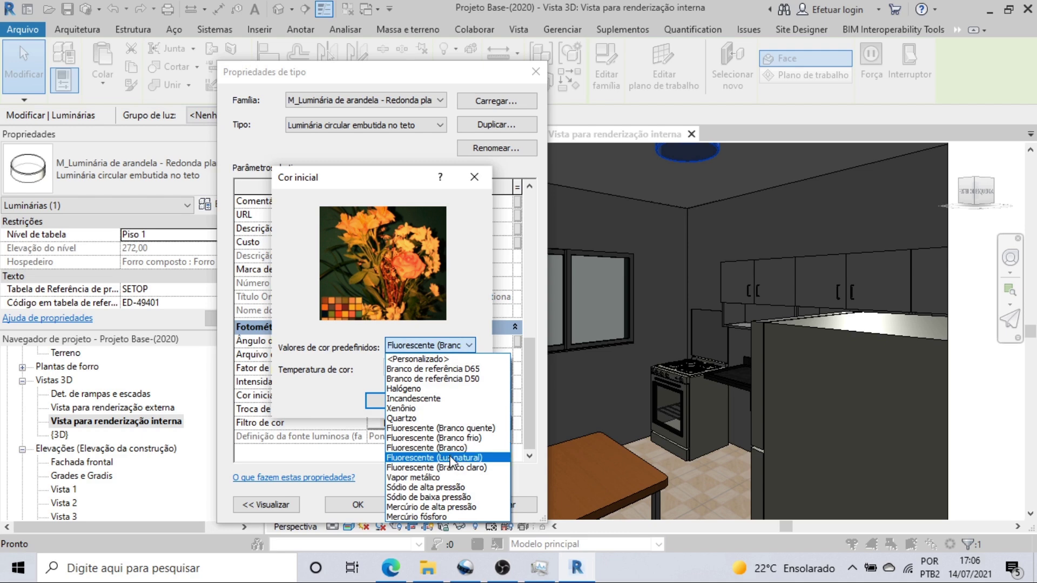
{"action": "left_click", "coordinate": [452, 488]}
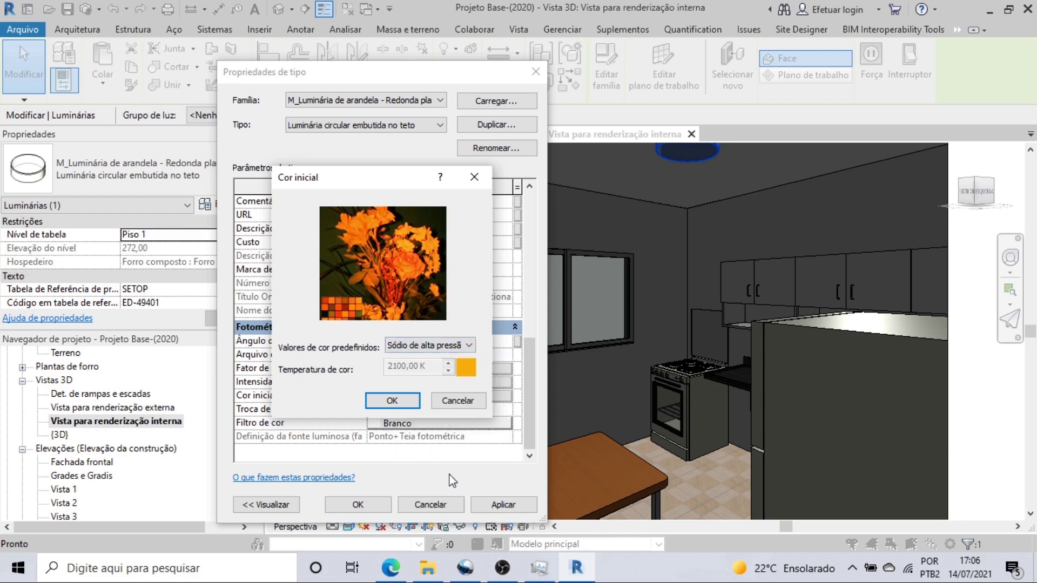
Switch the light's initial colour to <Personalizado> and try a colour temperature of 6000 K, lowering it slightly to preview the effect
{"action": "left_click", "coordinate": [469, 346]}
{"action": "left_click", "coordinate": [443, 360]}
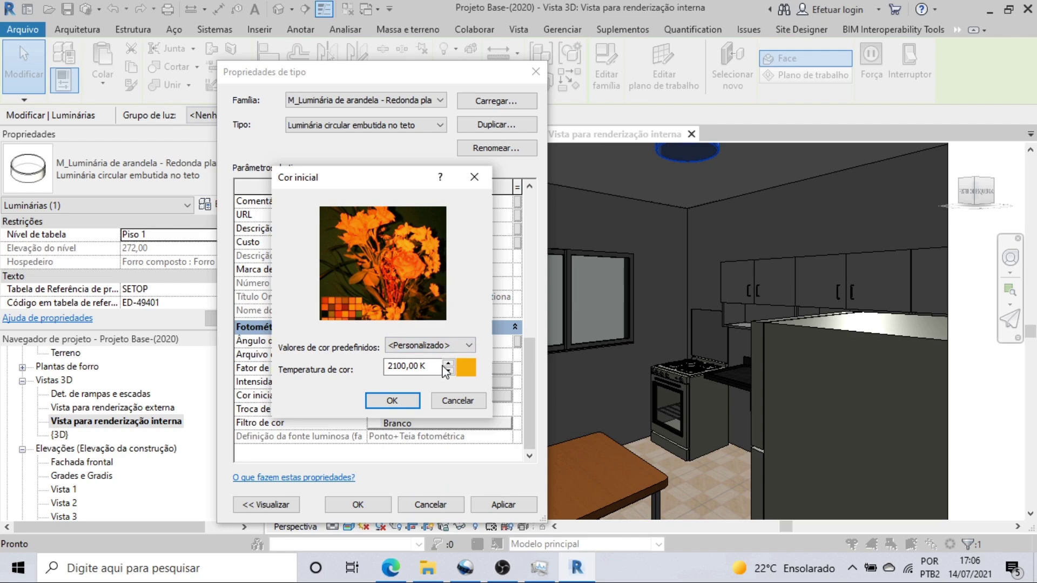
{"action": "left_click", "coordinate": [448, 364]}
{"action": "left_click_drag", "start_coordinate": [406, 366], "coordinate": [361, 373]}
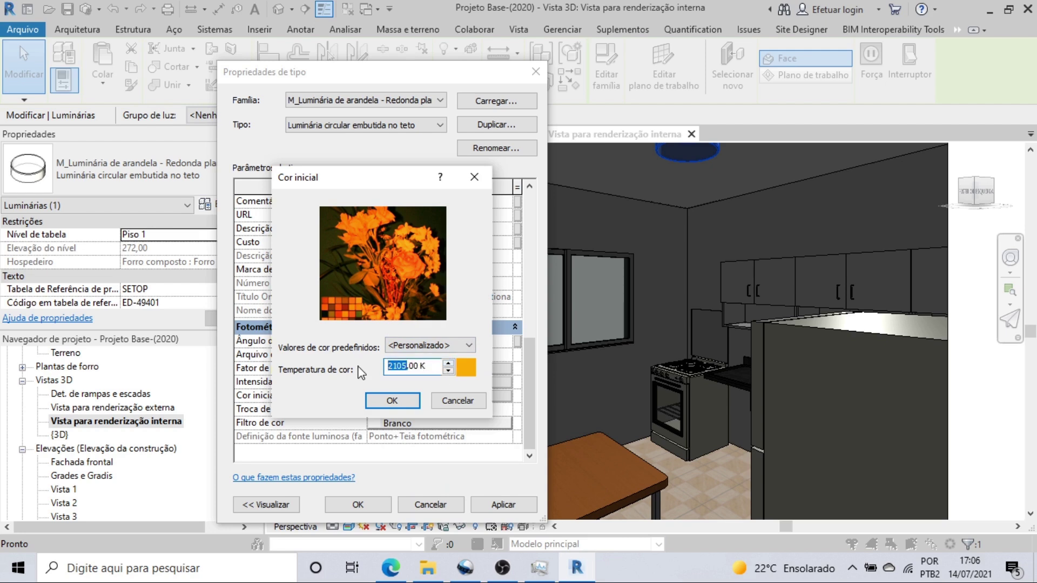
{"action": "type", "text": "6000"}
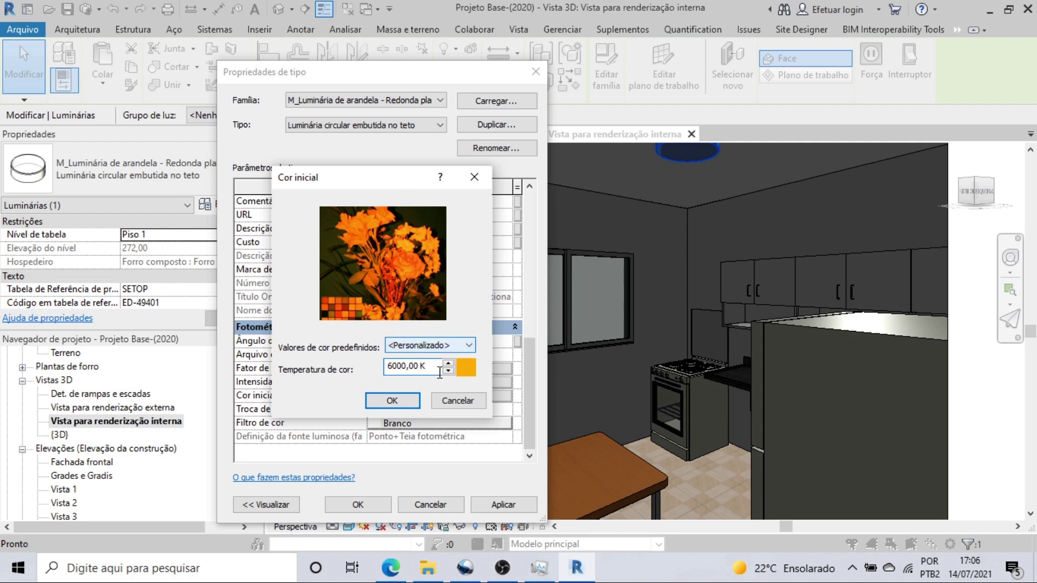
{"action": "left_click", "coordinate": [448, 371]}
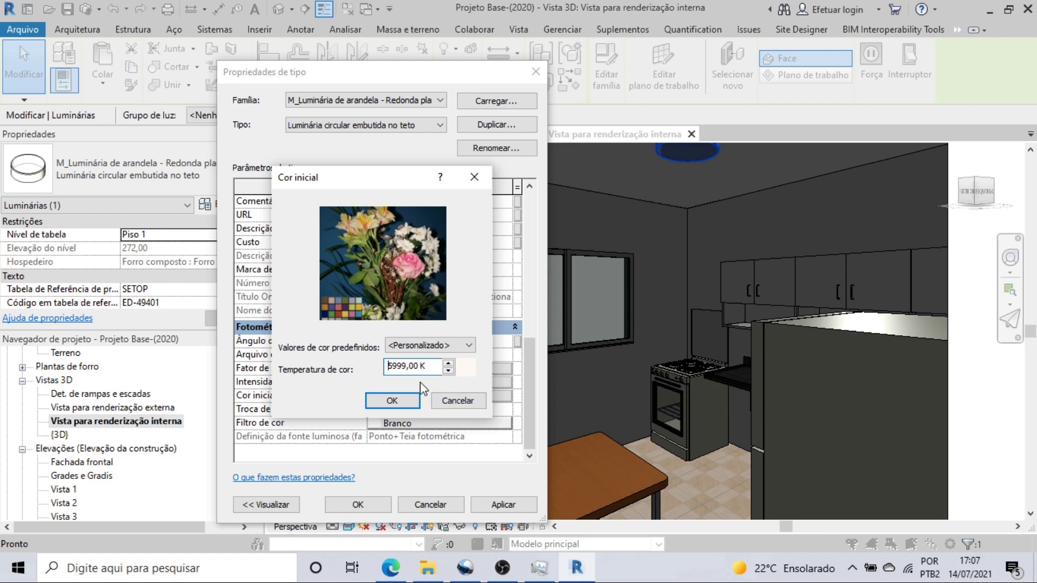
Set the ceiling light's initial colour to Branco de referência D65 and apply the type properties
{"action": "left_click", "coordinate": [469, 345]}
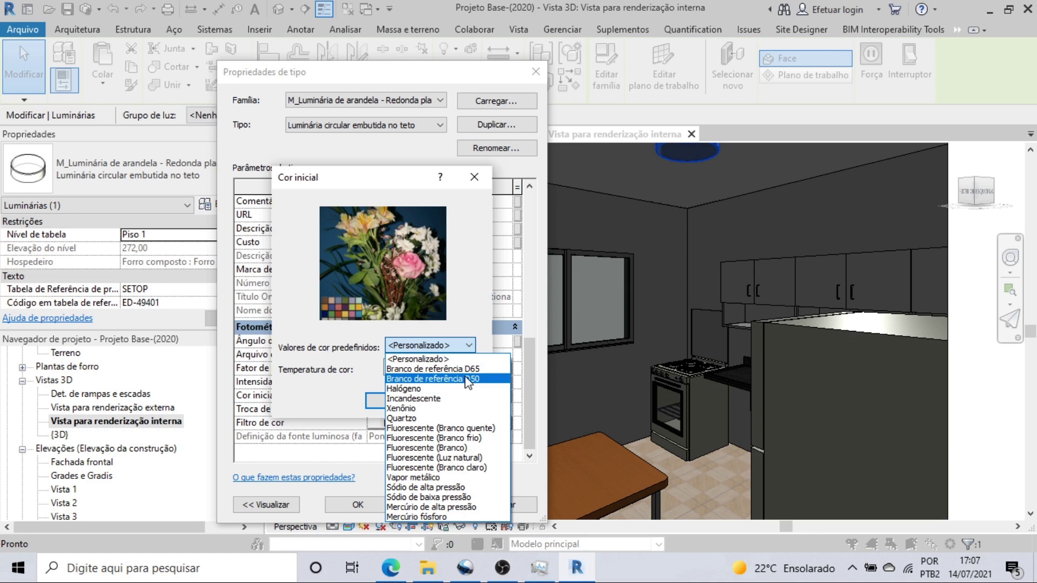
{"action": "left_click", "coordinate": [465, 371]}
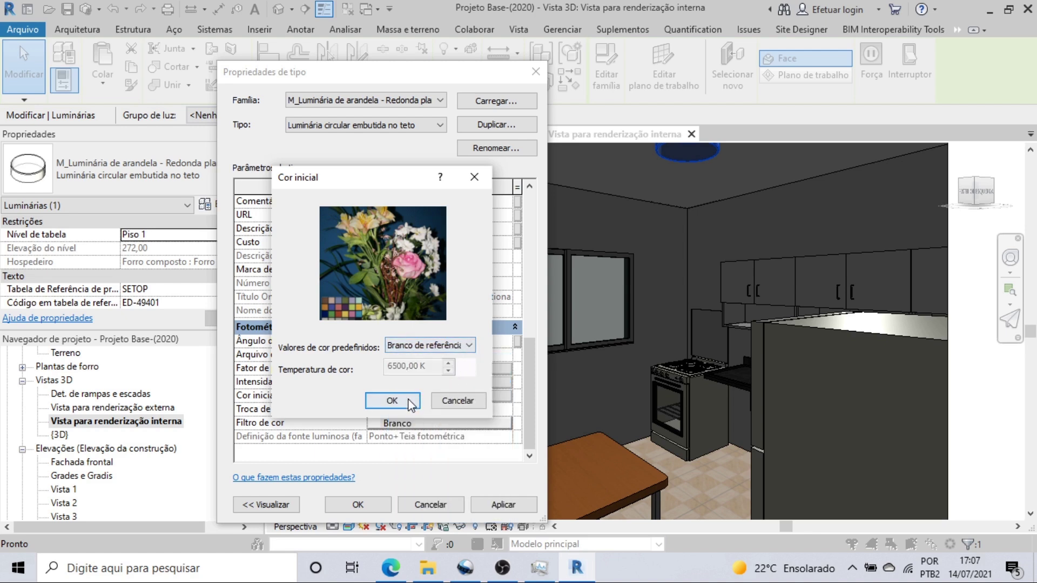
{"action": "left_click", "coordinate": [393, 400]}
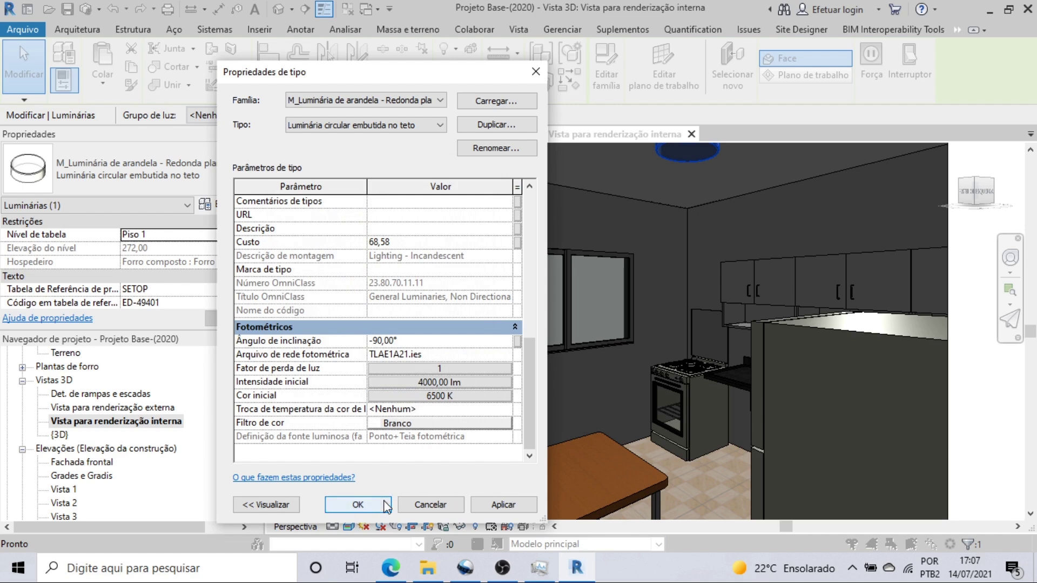
{"action": "left_click", "coordinate": [503, 504]}
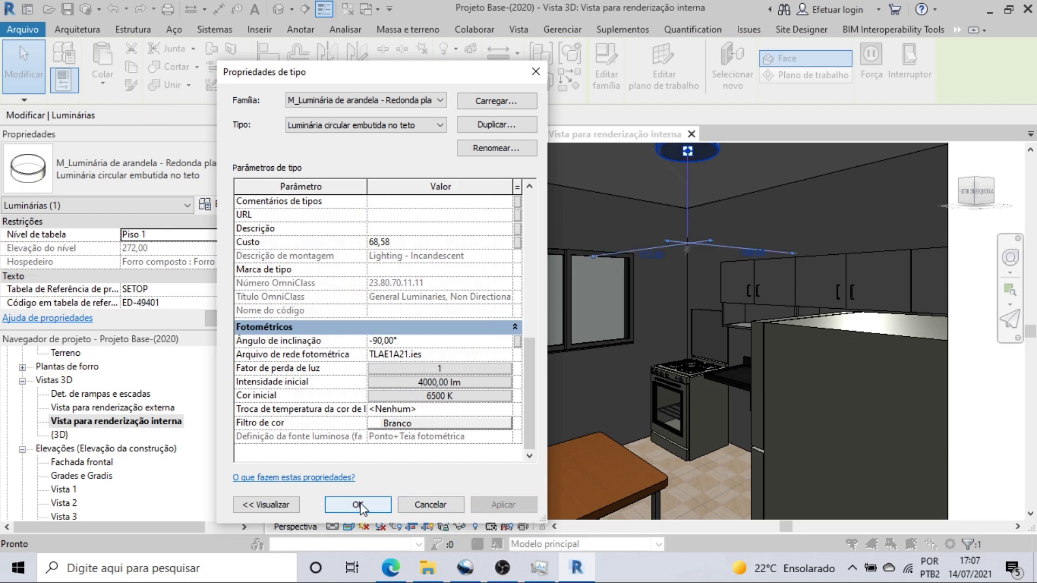
{"action": "left_click", "coordinate": [358, 505]}
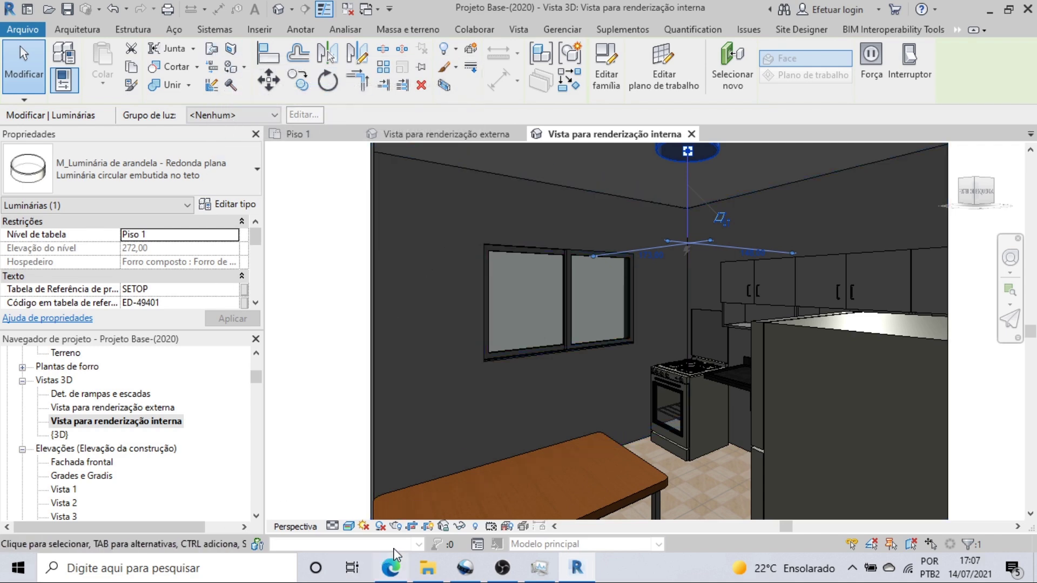
Render the kitchen view with the updated light and save the image to the project as "Renderização interna noturna"
{"action": "left_click", "coordinate": [396, 526]}
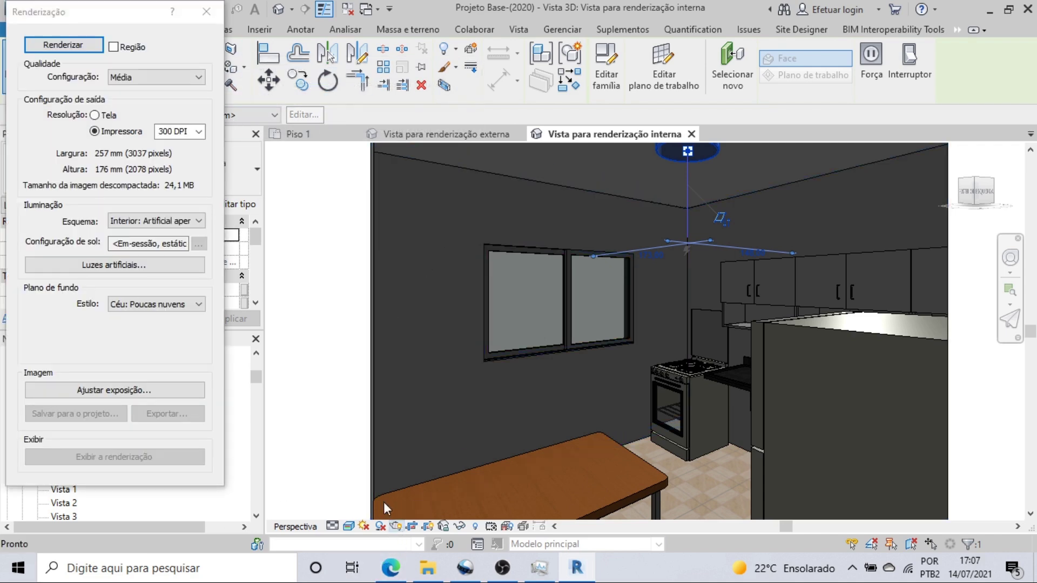
{"action": "left_click", "coordinate": [80, 48]}
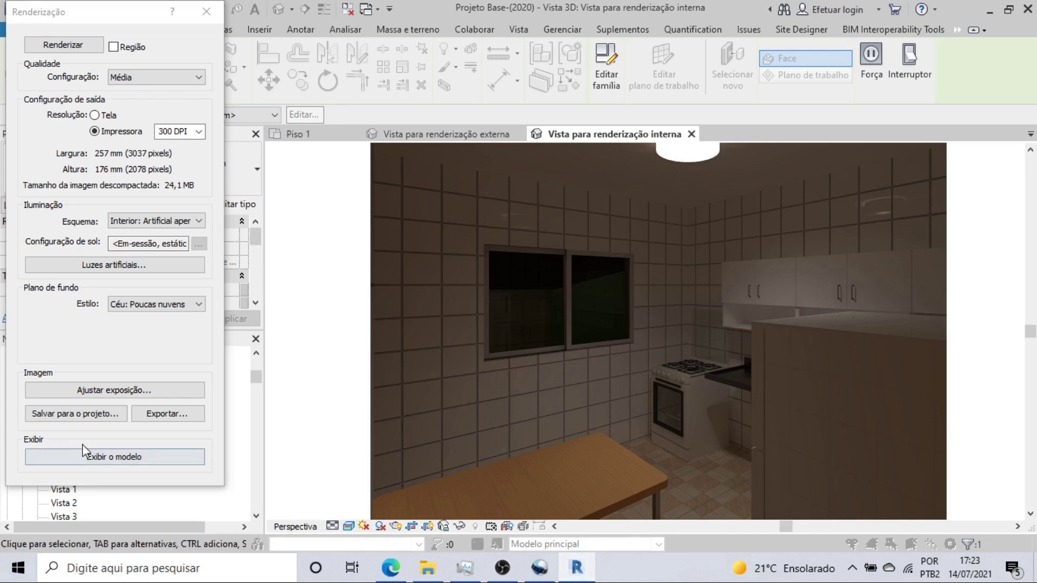
{"action": "left_click", "coordinate": [71, 416]}
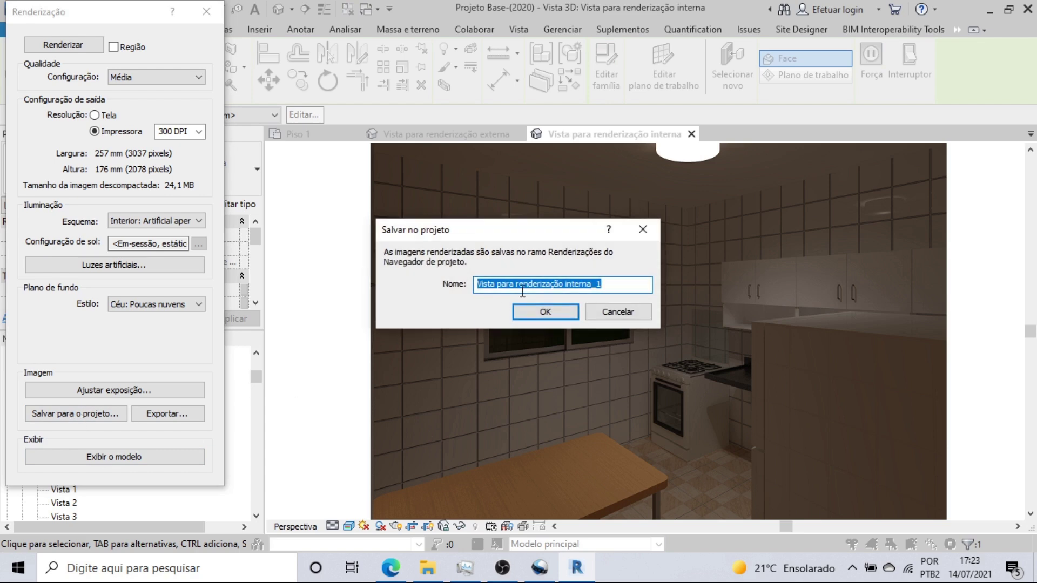
{"action": "left_click", "coordinate": [521, 288]}
{"action": "left_click_drag", "start_coordinate": [521, 288], "coordinate": [476, 286]}
{"action": "type", "text": "R"}
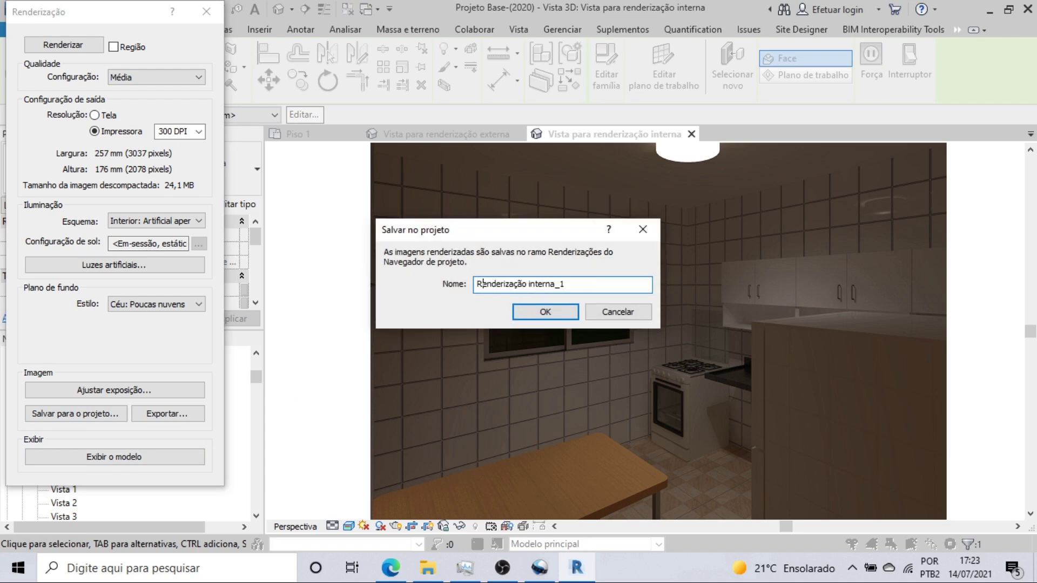
{"action": "left_click_drag", "start_coordinate": [572, 284], "coordinate": [554, 288]}
{"action": "type", "text": "noto"}
{"action": "key", "text": "BackSpace"}
{"action": "type", "text": "urna"}
{"action": "left_click", "coordinate": [547, 316]}
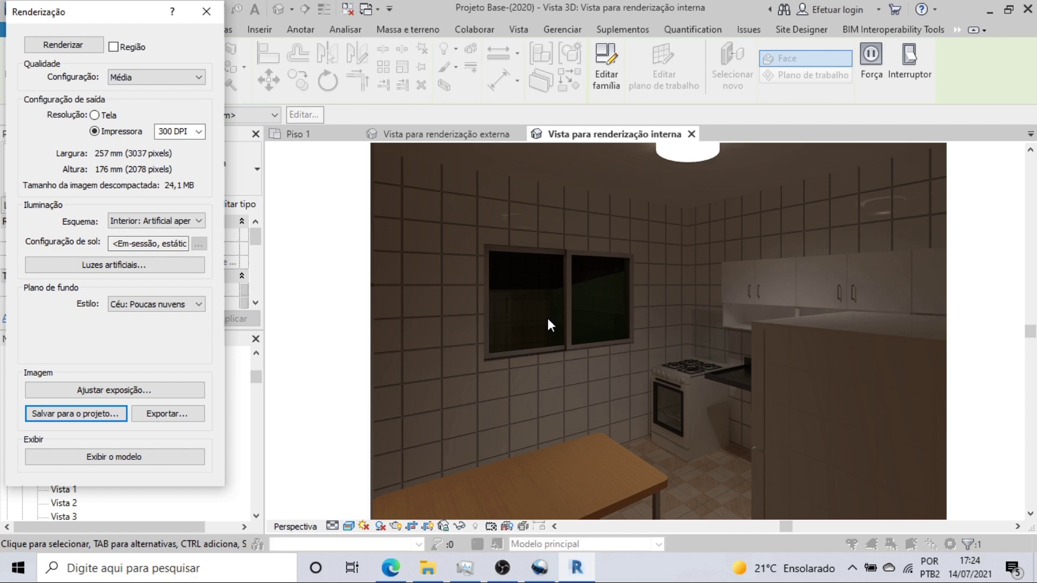
Set the render quality to Rascunho and the output resolution to Tela
{"action": "left_click", "coordinate": [162, 77]}
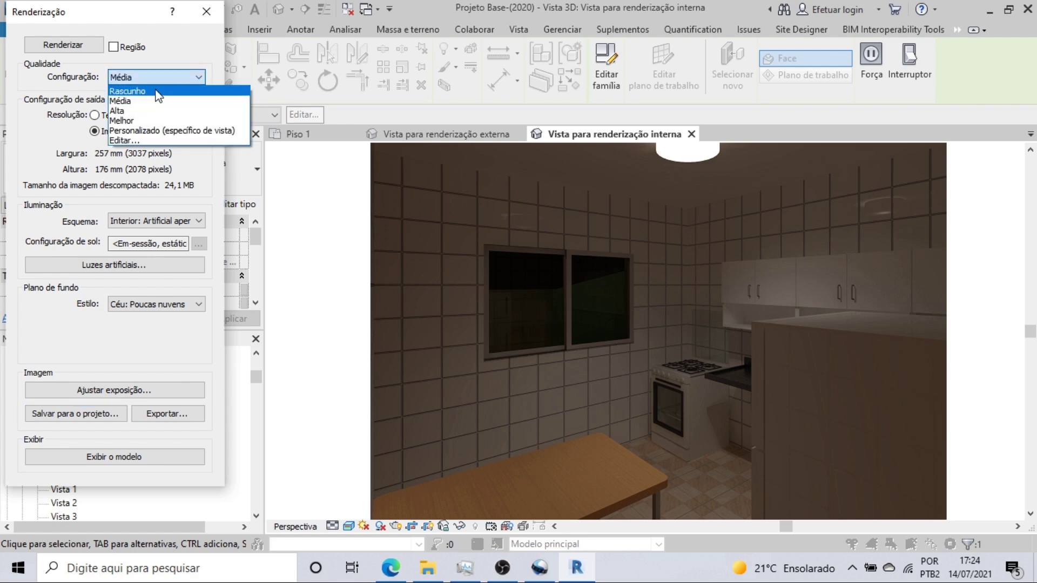
{"action": "left_click", "coordinate": [157, 92]}
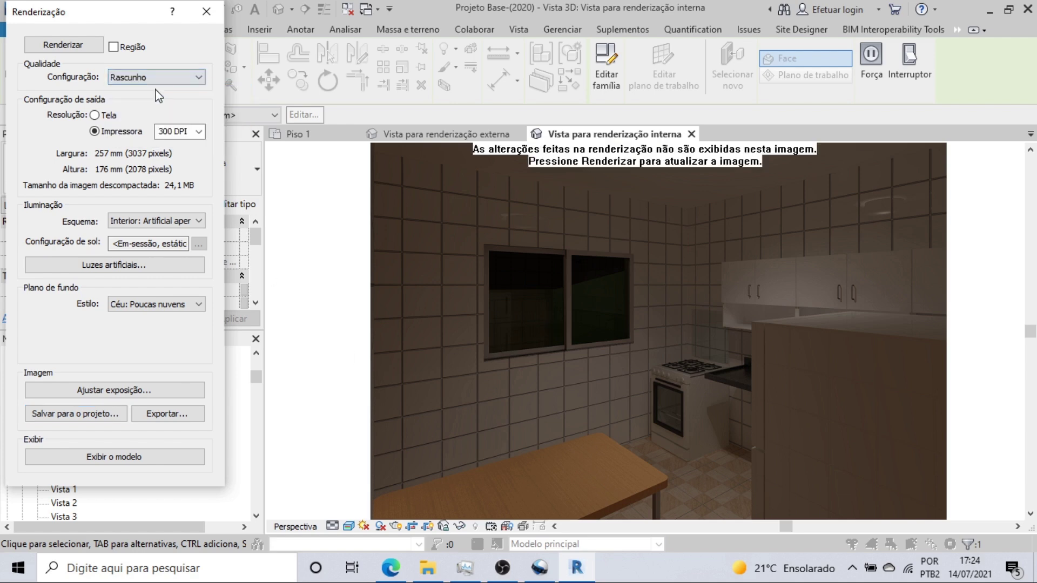
{"action": "left_click", "coordinate": [109, 116]}
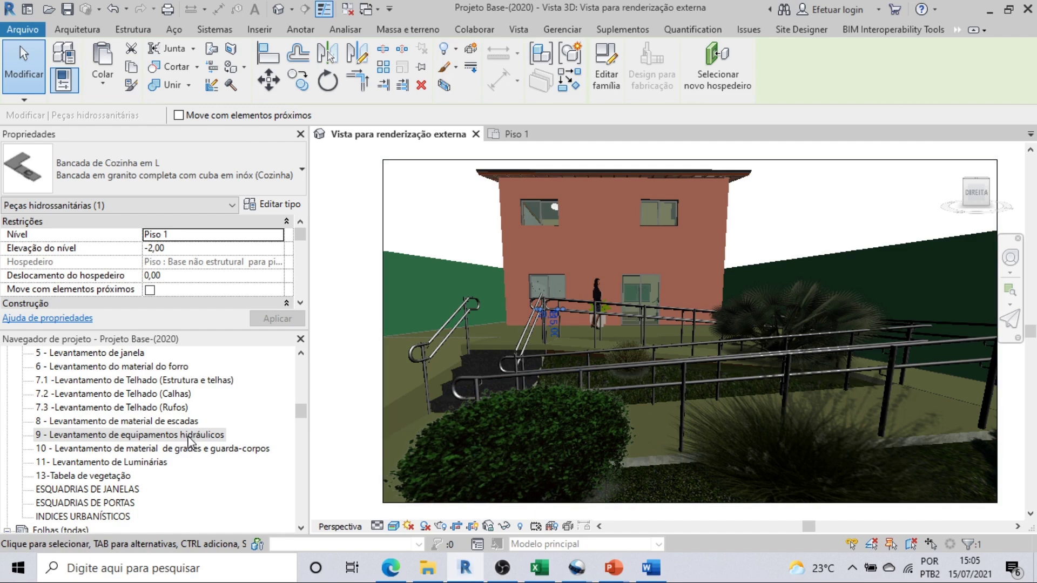
Open the schedule "9 - Levantamento de equipamentos hidráulicos", widen the CÓDIGO column to read the full codes, and narrow it again
{"action": "left_click", "coordinate": [190, 438]}
{"action": "double_click", "coordinate": [189, 435]}
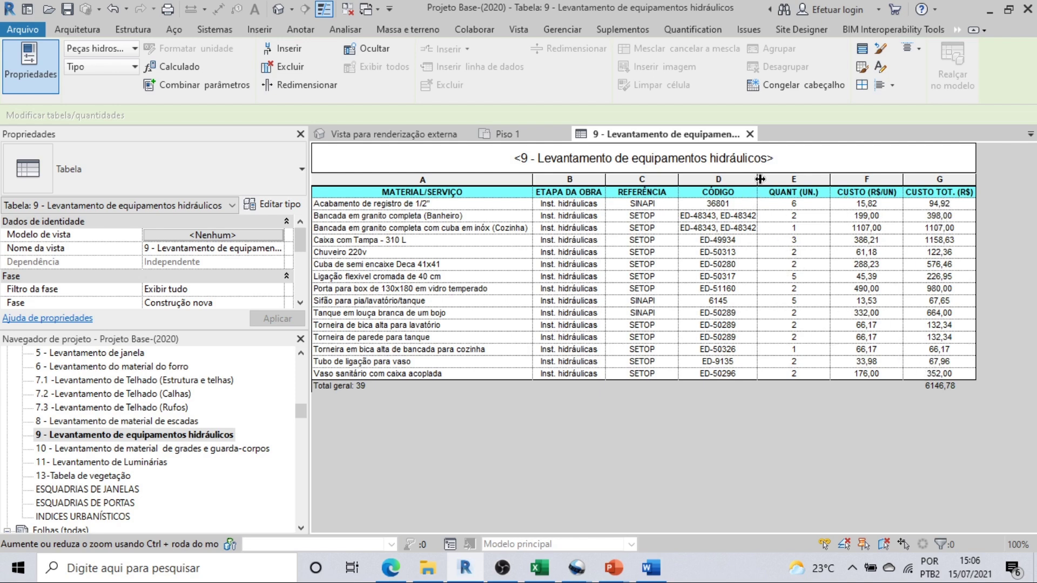
{"action": "left_click_drag", "start_coordinate": [925, 186], "coordinate": [978, 186]}
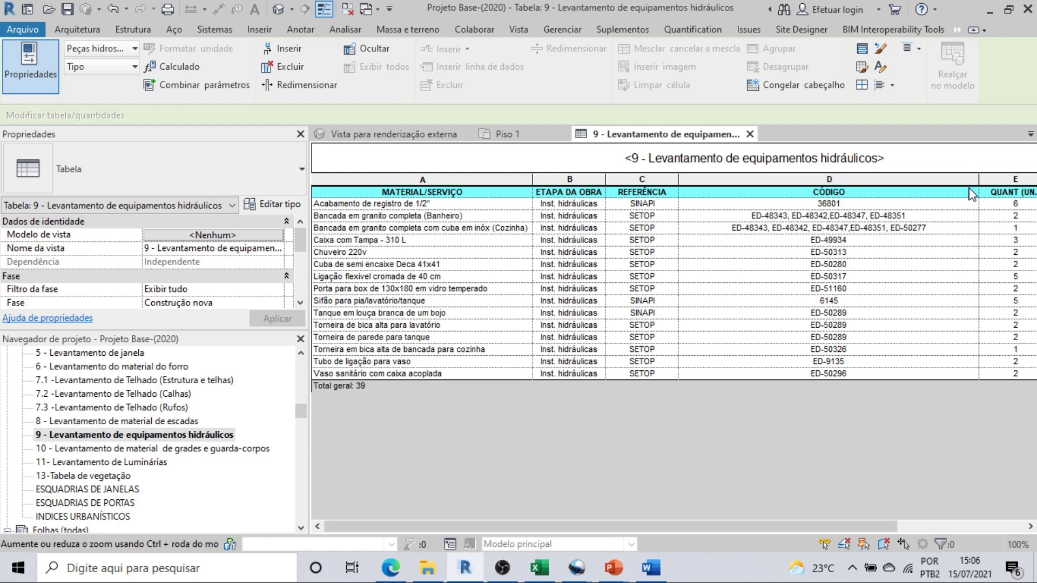
{"action": "left_click_drag", "start_coordinate": [978, 181], "coordinate": [735, 184]}
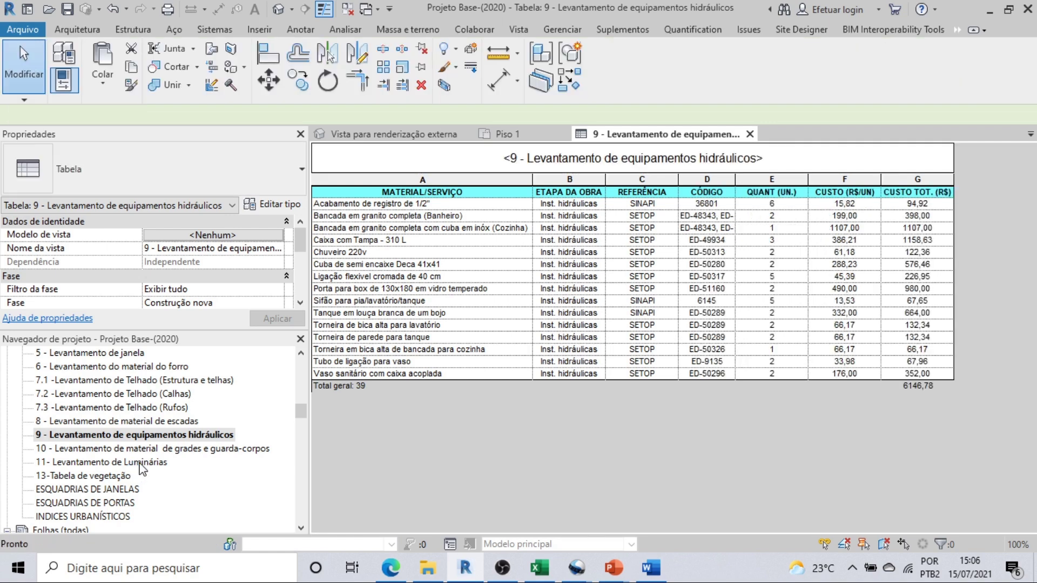
Open the schedule "11- Levantamento de Luminárias" to examine the light fixture quantities and costs
{"action": "double_click", "coordinate": [140, 464]}
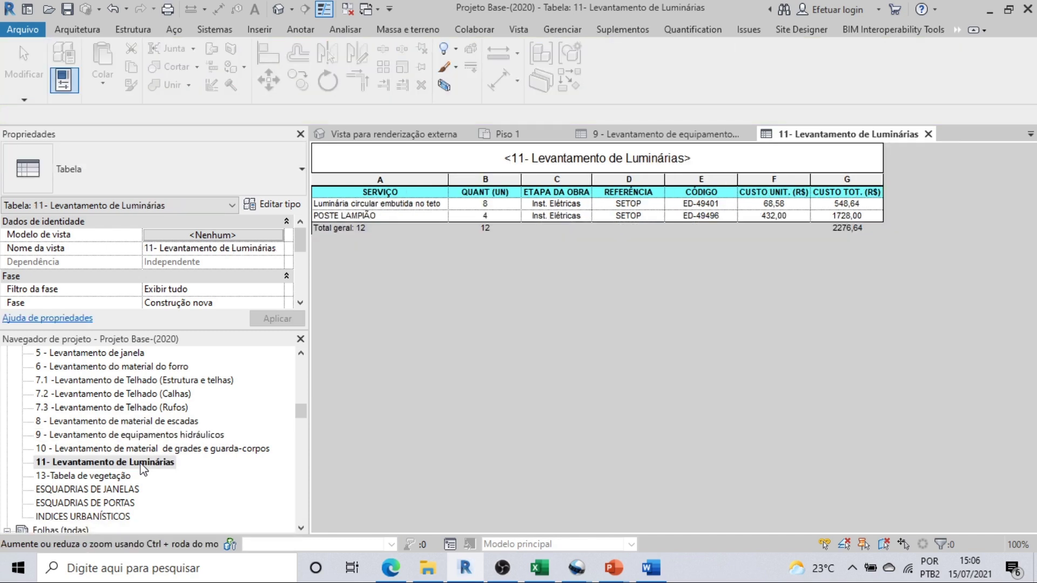